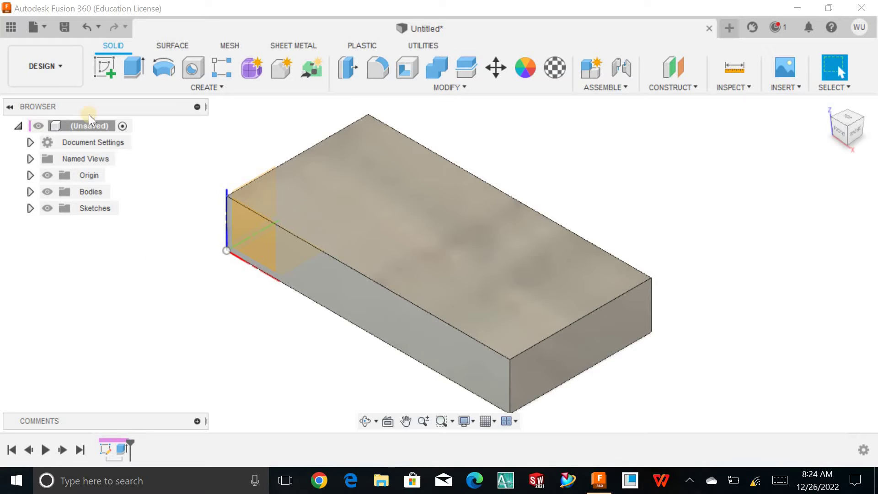
- Open the block's base sketch to review its rectangle dimensions, and finish the sketch unchanged
click(77, 80)
click(75, 96)
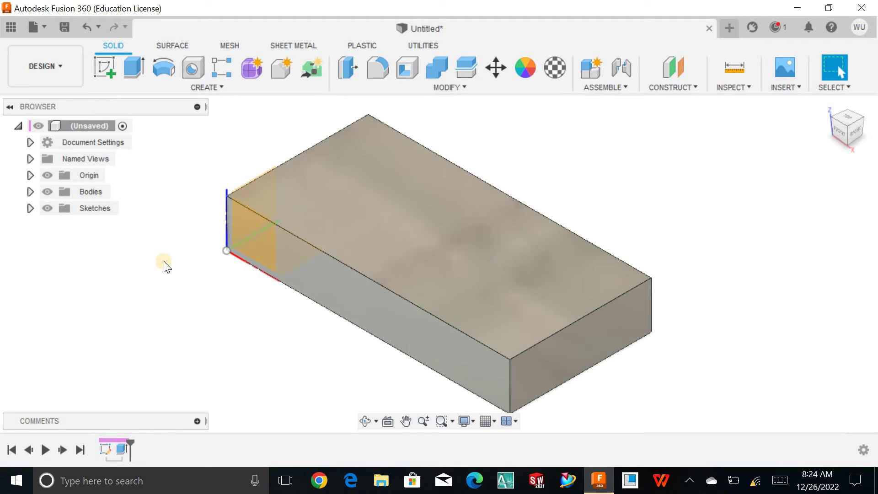
right_click(107, 447)
click(159, 306)
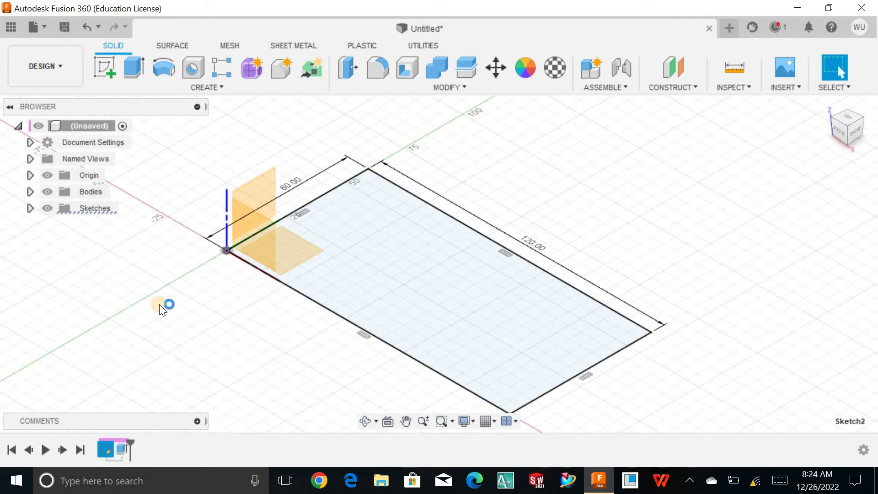
click(392, 177)
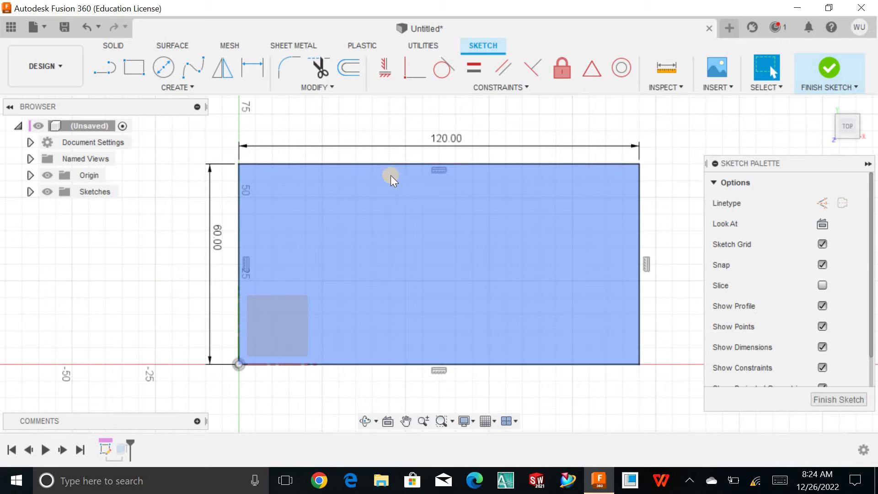
click(475, 140)
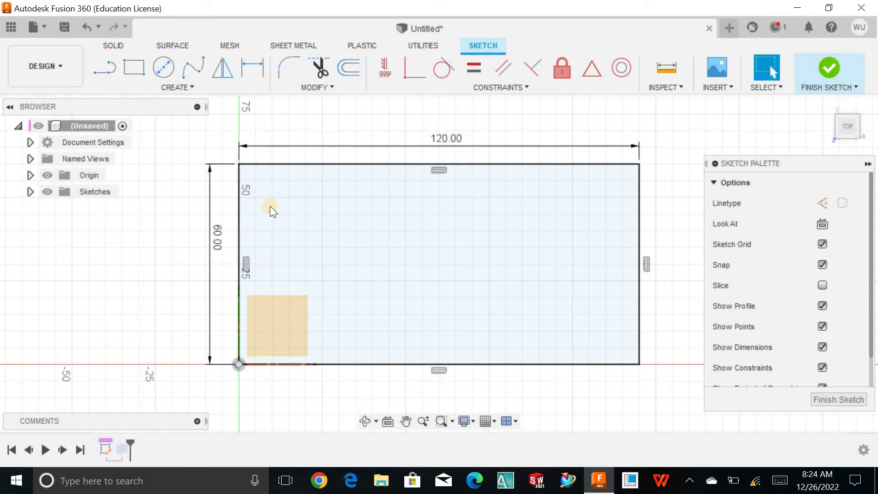
click(839, 396)
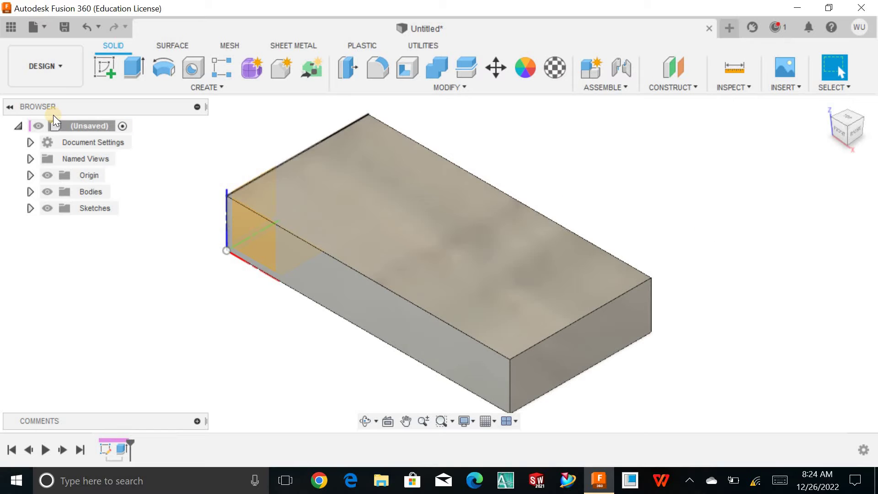
- Switch from the Design workspace to the Manufacture workspace and show its milling tools
click(57, 69)
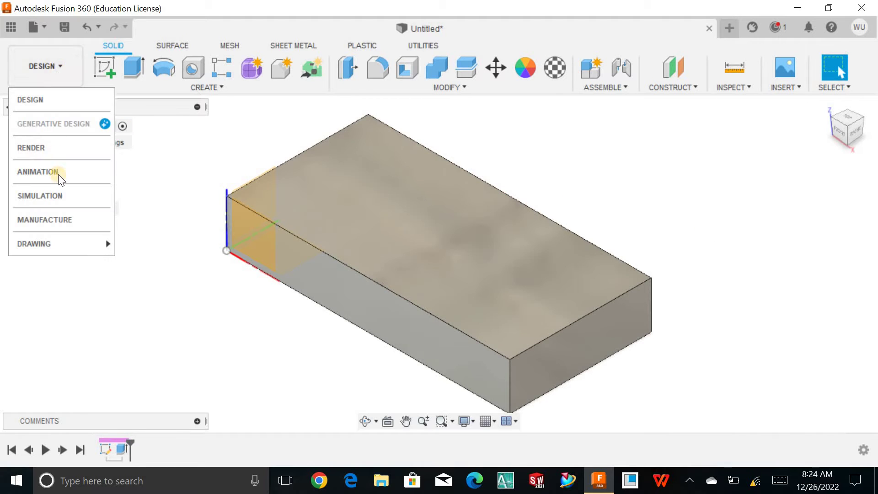
click(78, 221)
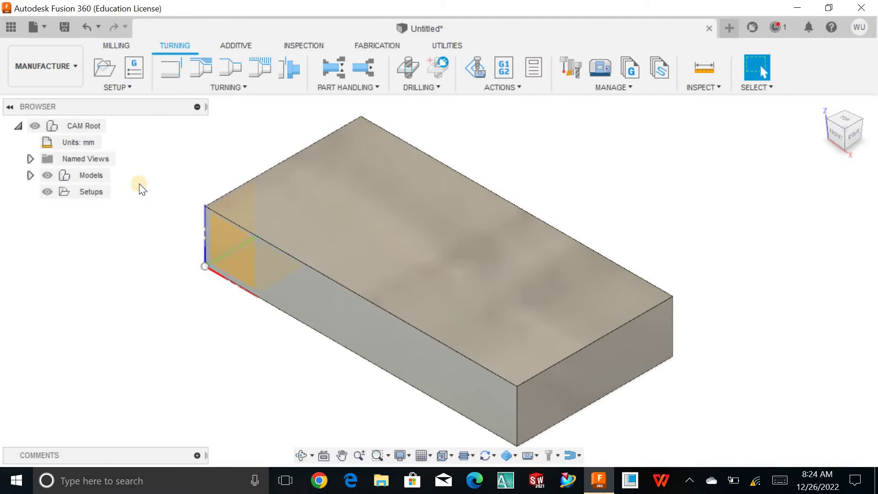
click(120, 46)
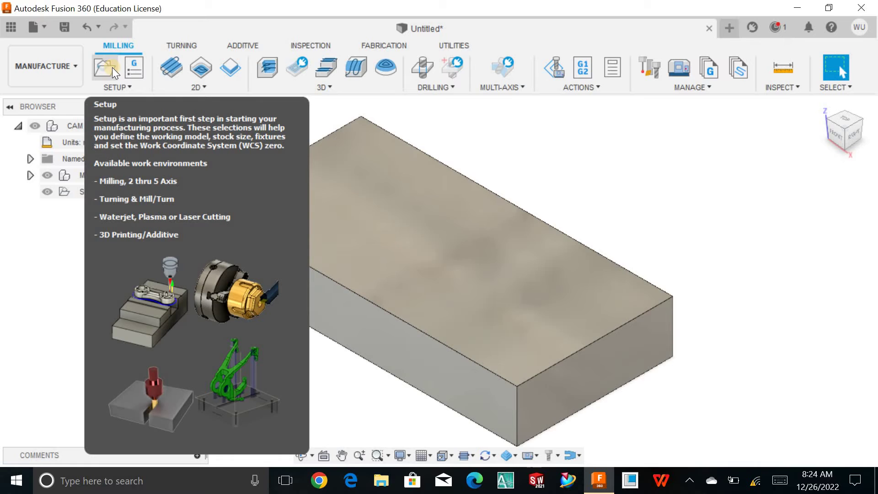
- Create a new manufacturing setup for the block and move its dialog clear of the model
click(112, 67)
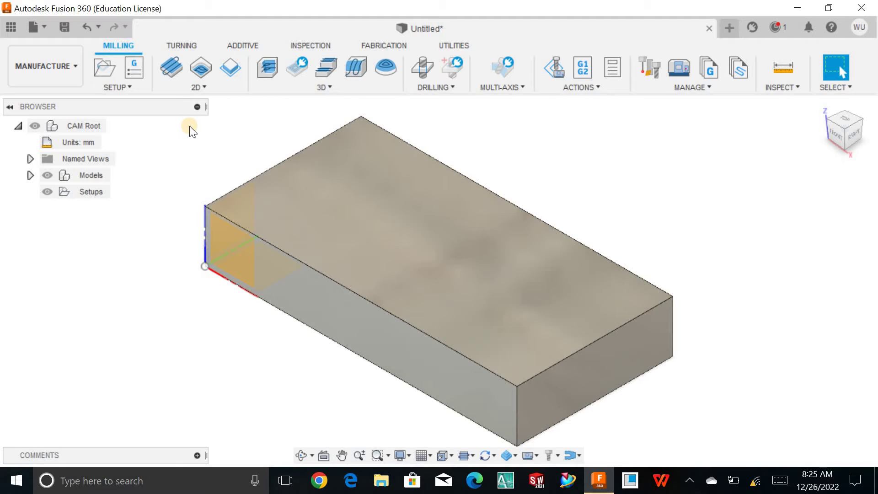
click(112, 71)
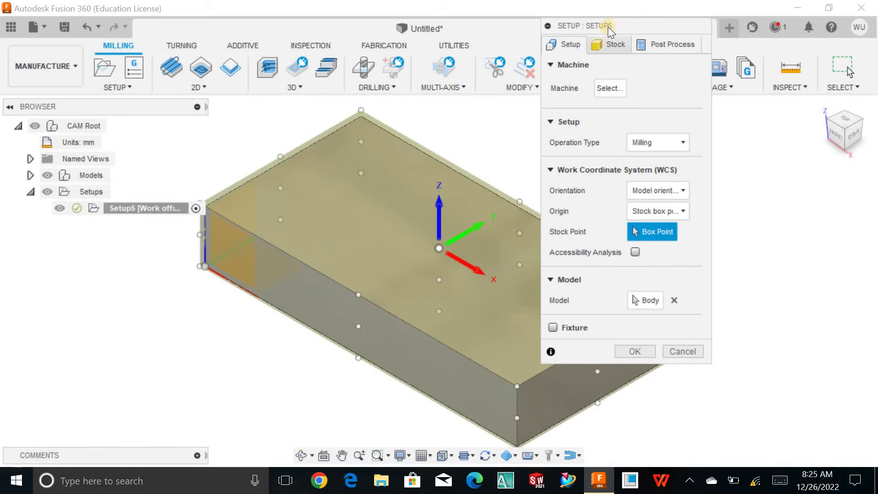
drag(618, 27, 771, 44)
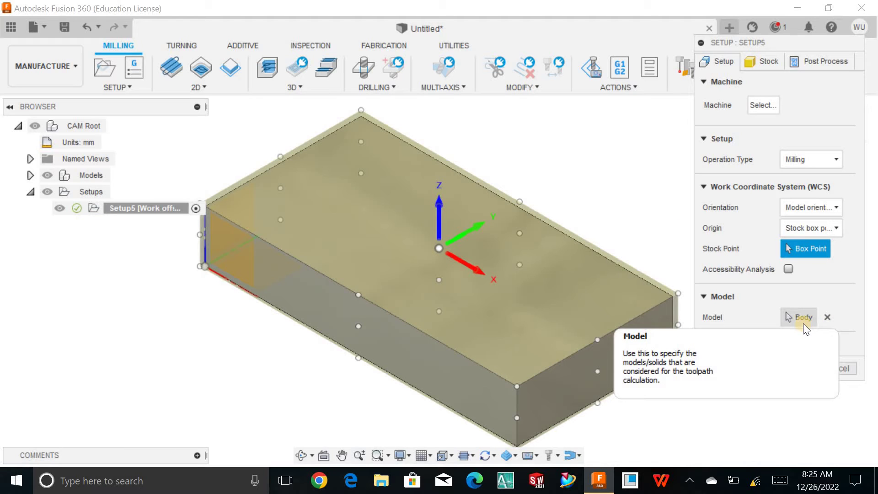
- Review the new setup's stock mode, offsets and dimensions, and return to the general setup settings
click(756, 65)
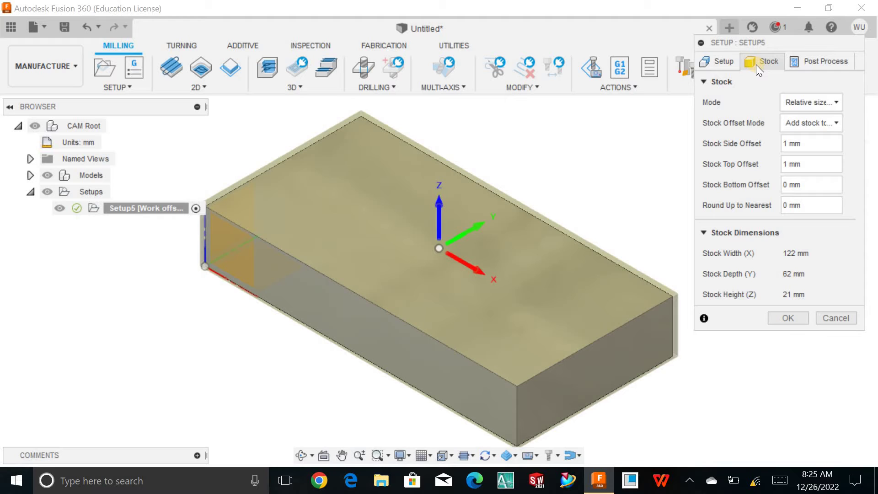
click(727, 65)
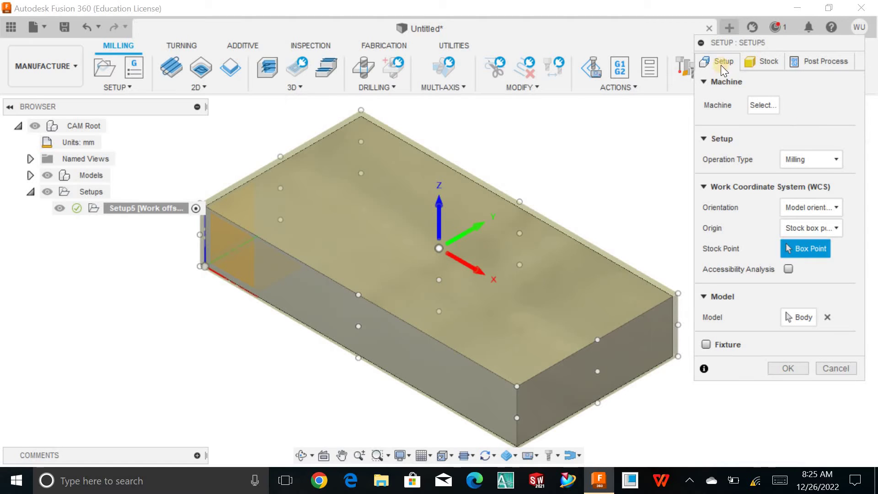
mouse_move(759, 45)
mouse_down()
mouse_move(744, 47)
mouse_move(755, 43)
mouse_up()
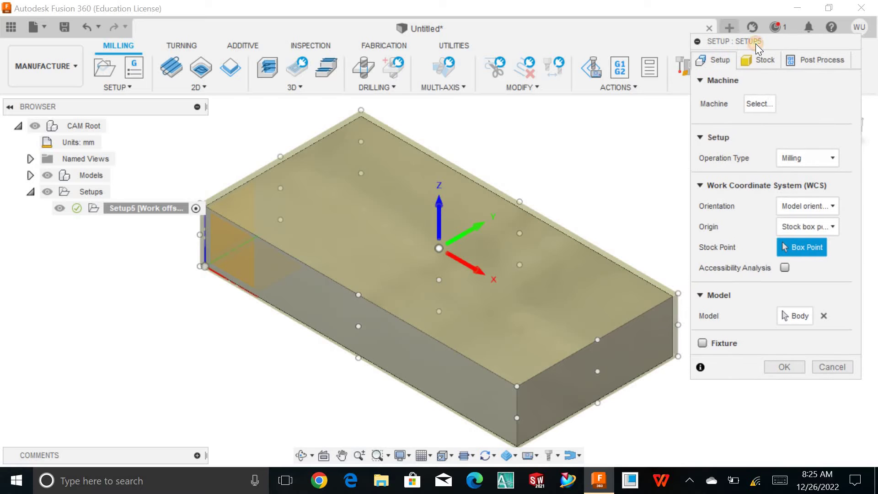
click(725, 61)
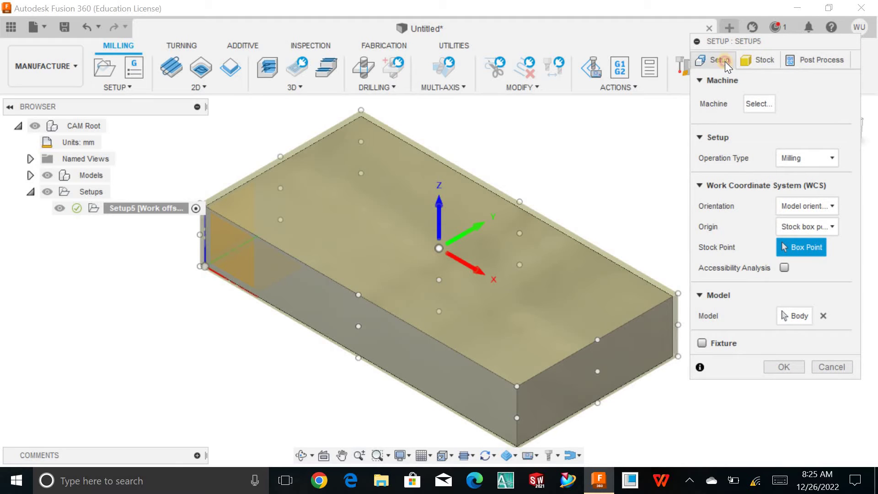
- Try to assign the Autodesk Generic 3-axis machine with XYZ axis on the head, declining the machine model download
click(754, 101)
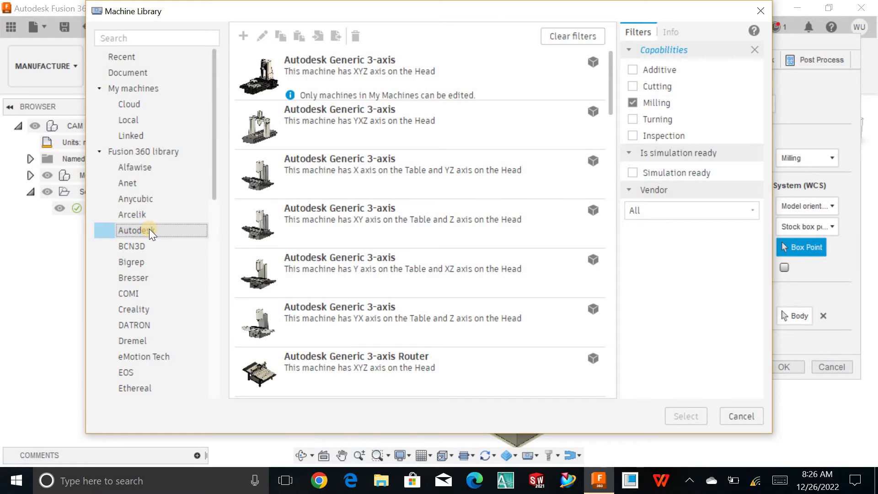
scroll(140, 233, down, 9)
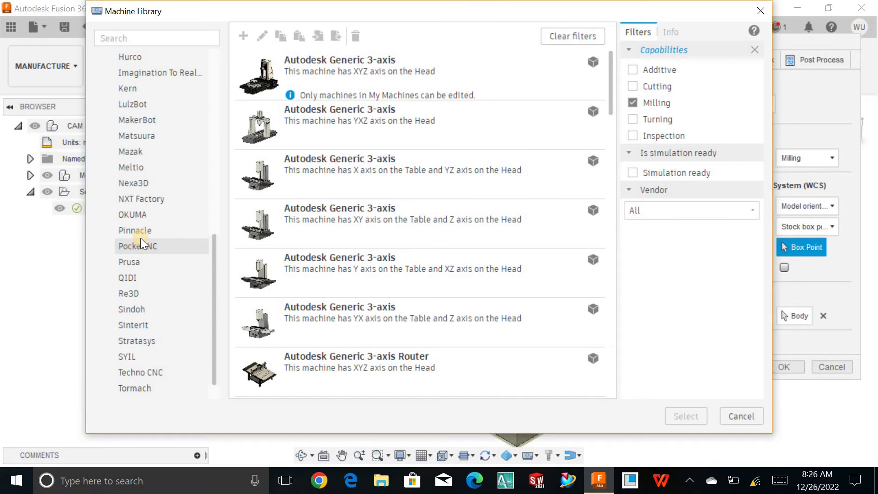
scroll(141, 242, up, 1)
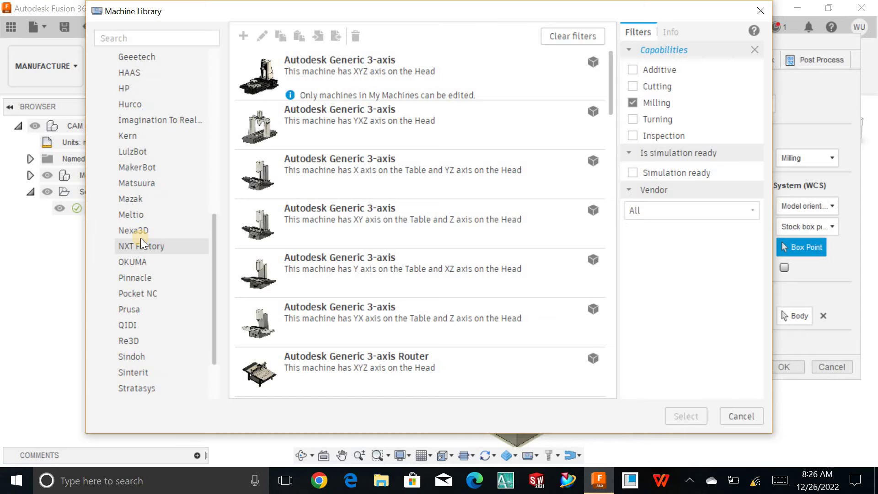
scroll(141, 238, up, 6)
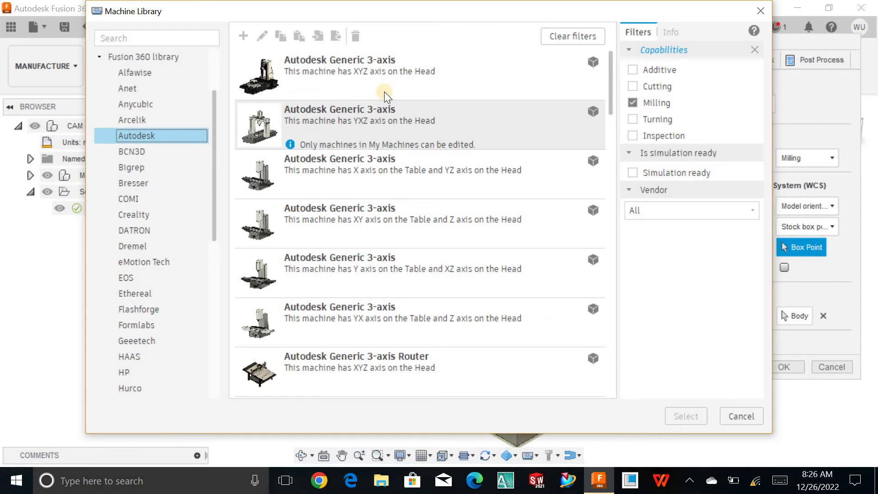
click(406, 82)
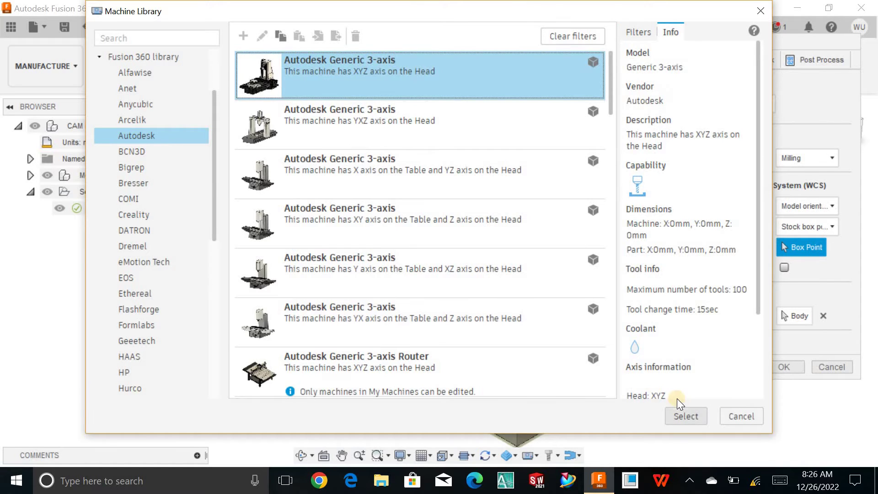
click(696, 418)
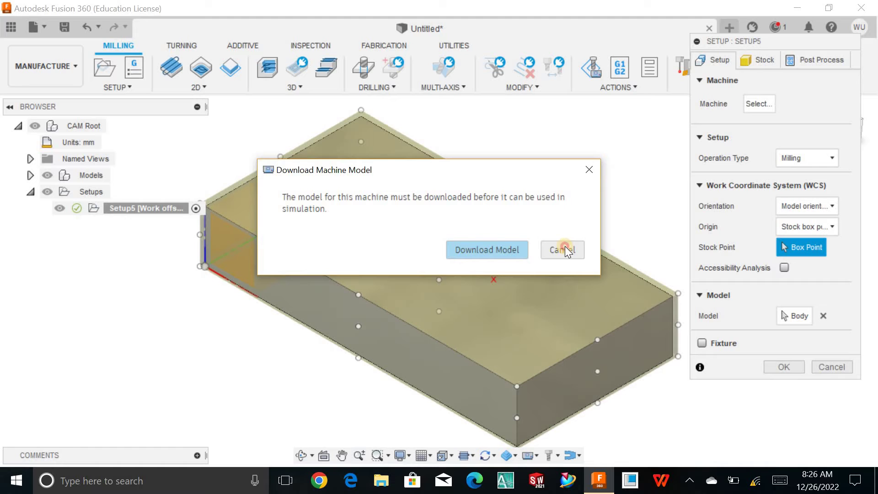
click(565, 248)
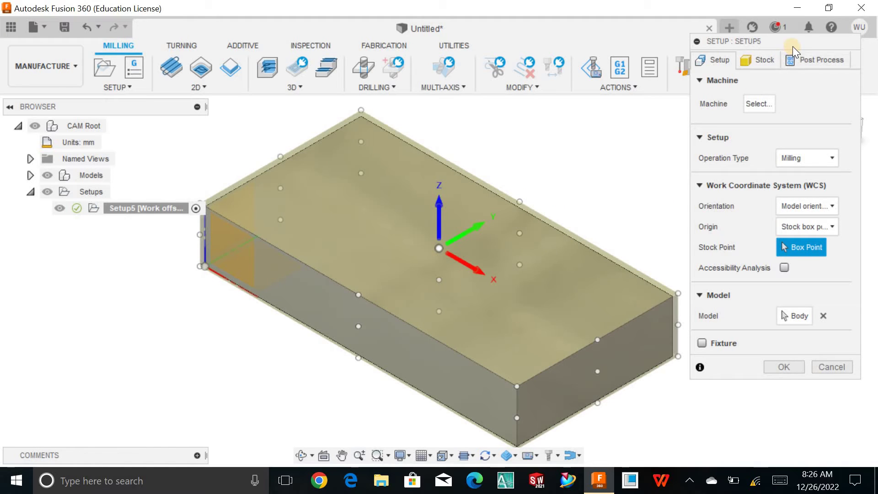
- Review the available operation types and choose Milling for the setup
drag(793, 45, 786, 33)
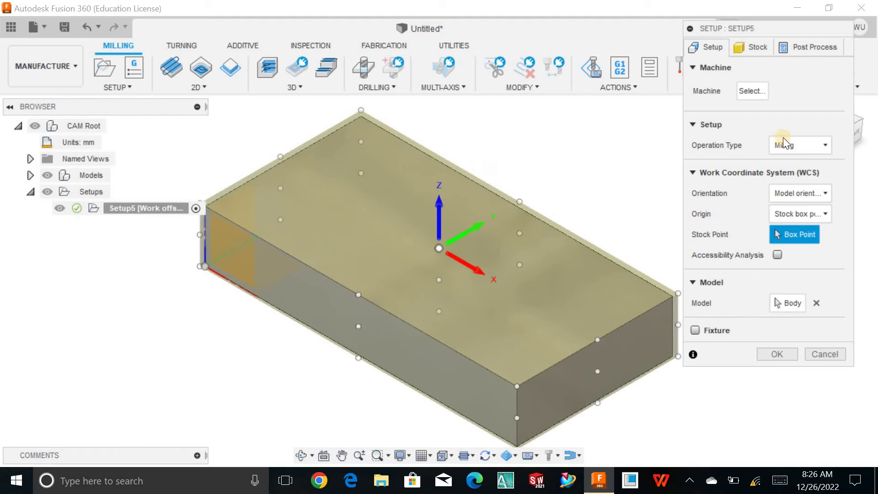
click(793, 145)
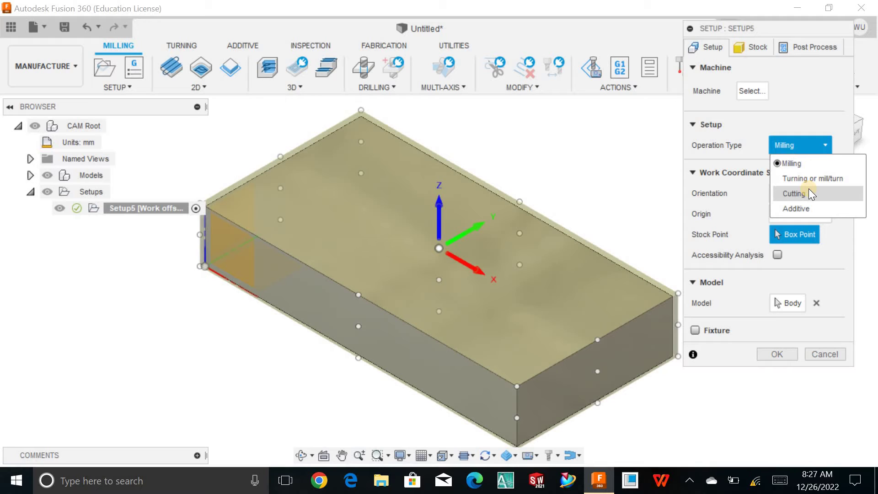
click(235, 46)
click(114, 46)
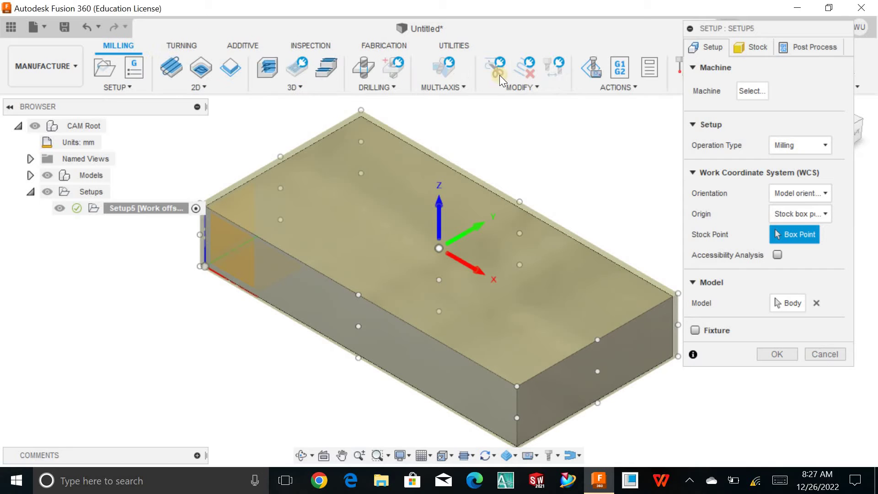
click(772, 145)
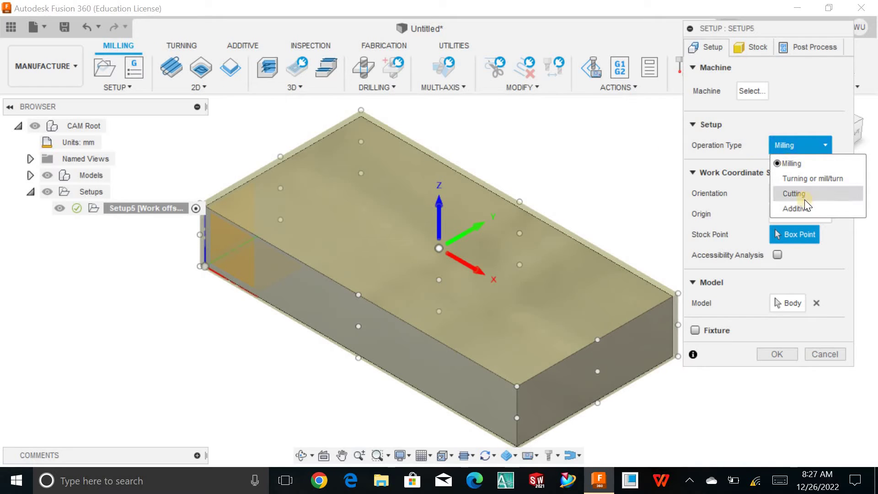
click(806, 164)
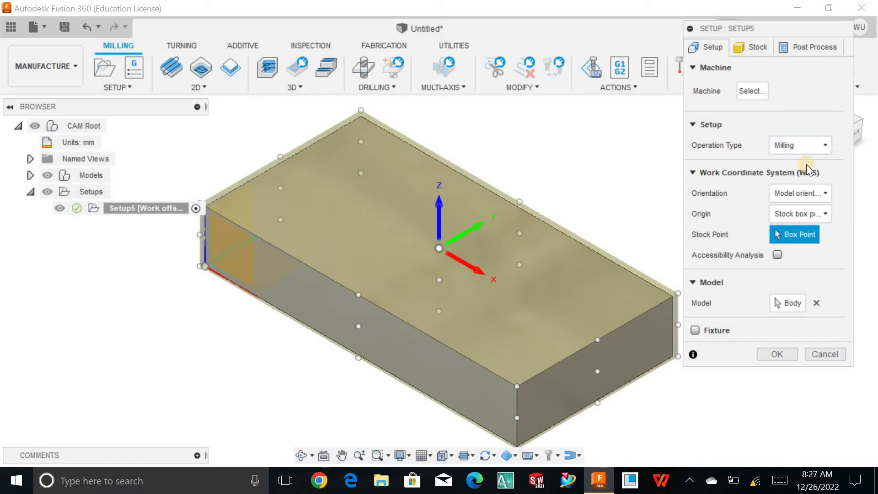
- Examine the work coordinate system's X, Y and Z axes on the stock, facing the block's long side and its end
drag(777, 21, 779, 15)
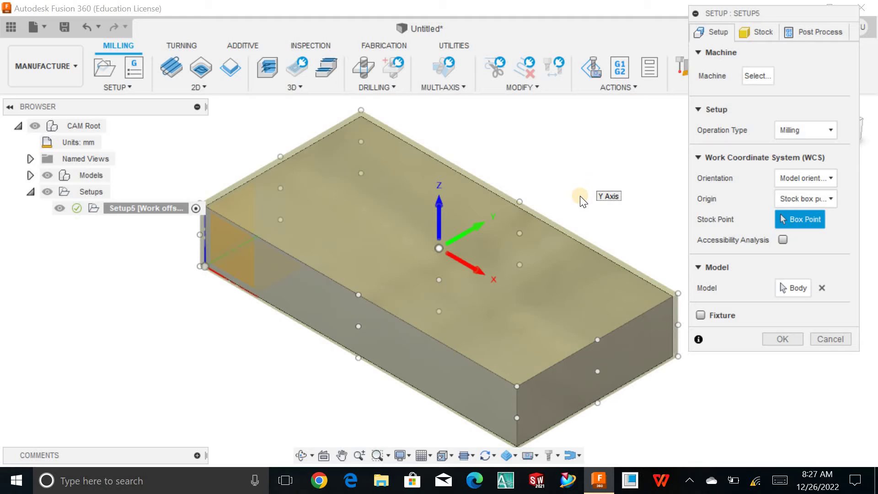
shift+middle_drag(623, 185, 615, 184)
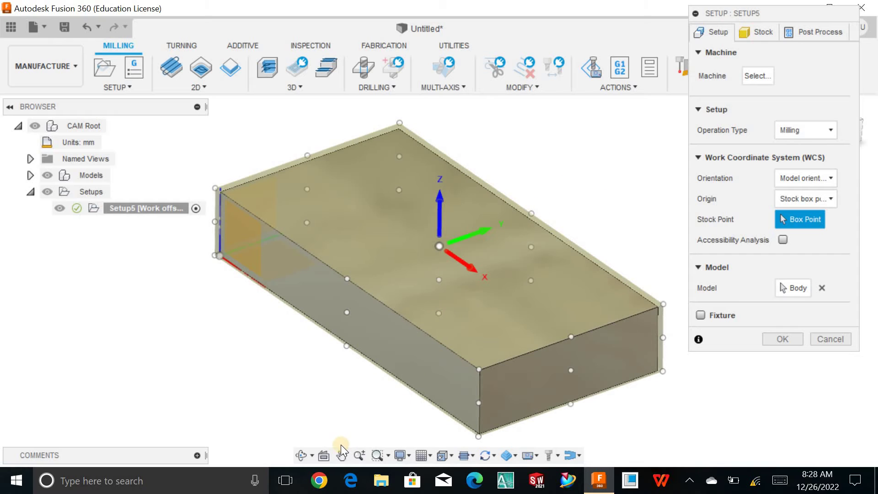
click(325, 455)
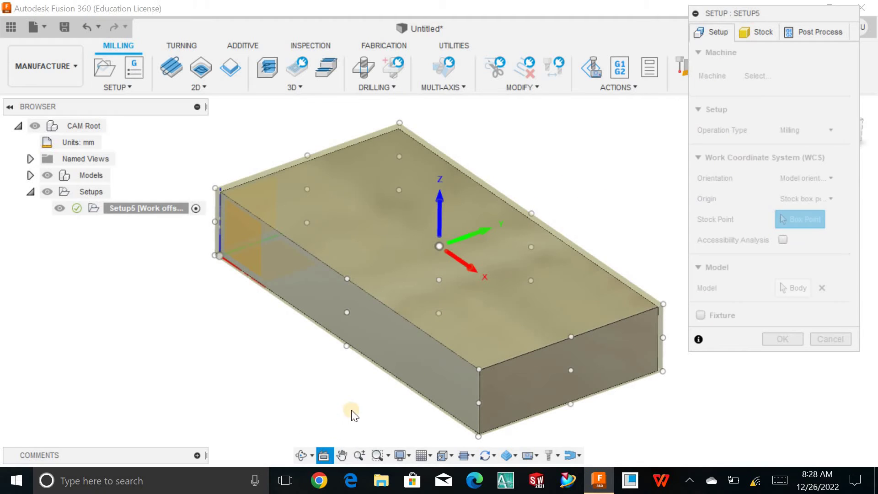
click(417, 354)
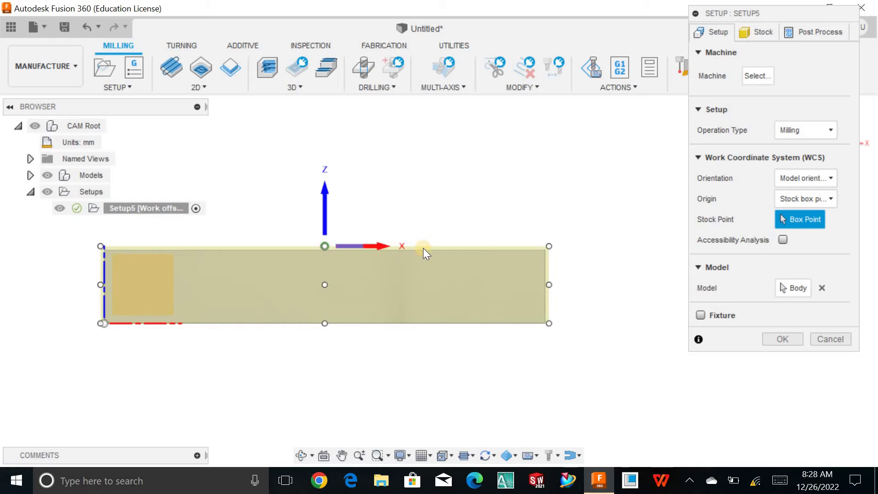
shift+middle_drag(437, 222, 532, 218)
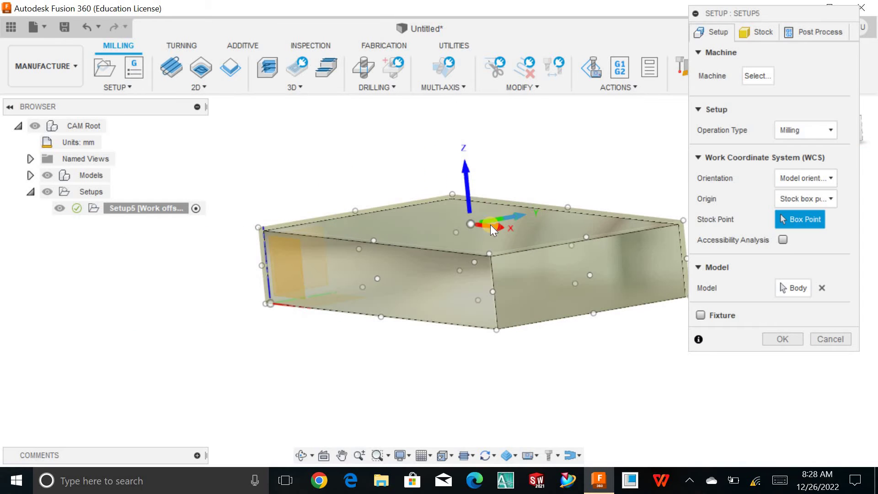
mouse_move(563, 172)
shift+middle_down()
mouse_move(543, 171)
mouse_move(533, 187)
mouse_move(565, 173)
shift+middle_up()
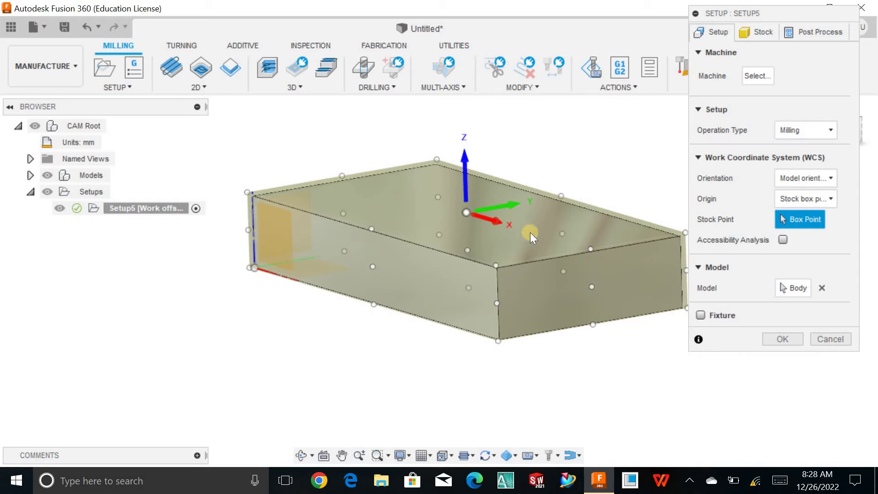
click(325, 460)
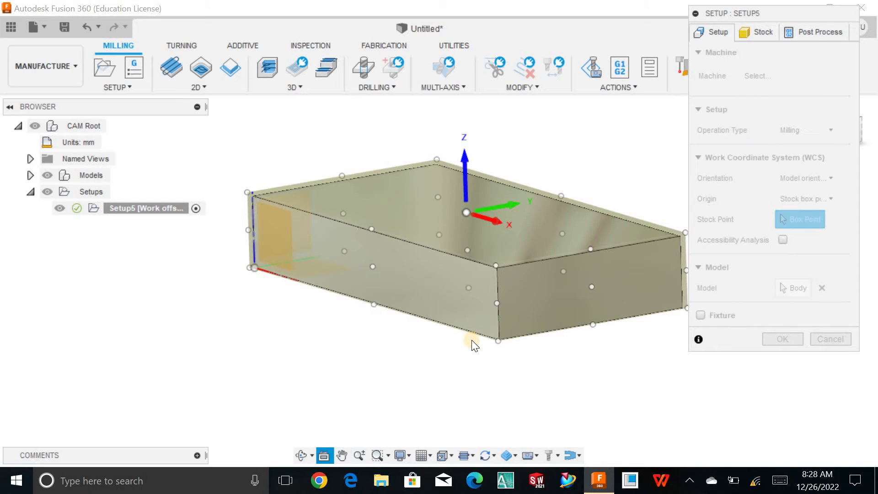
click(567, 288)
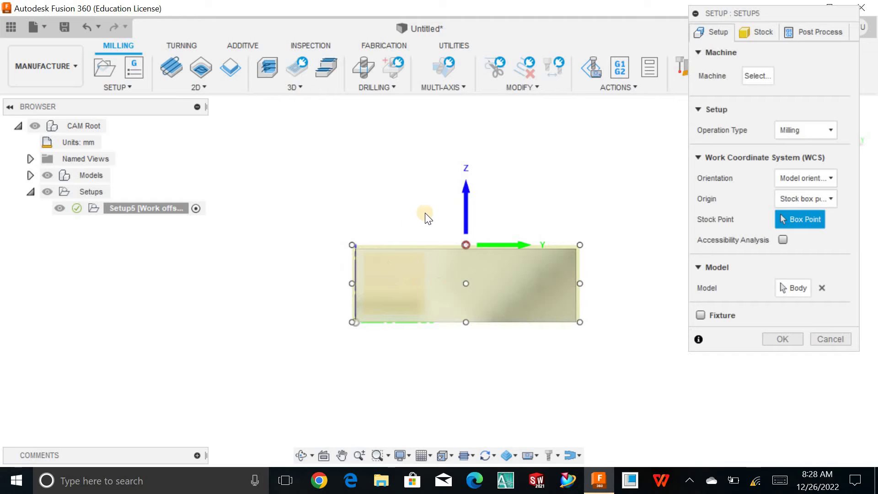
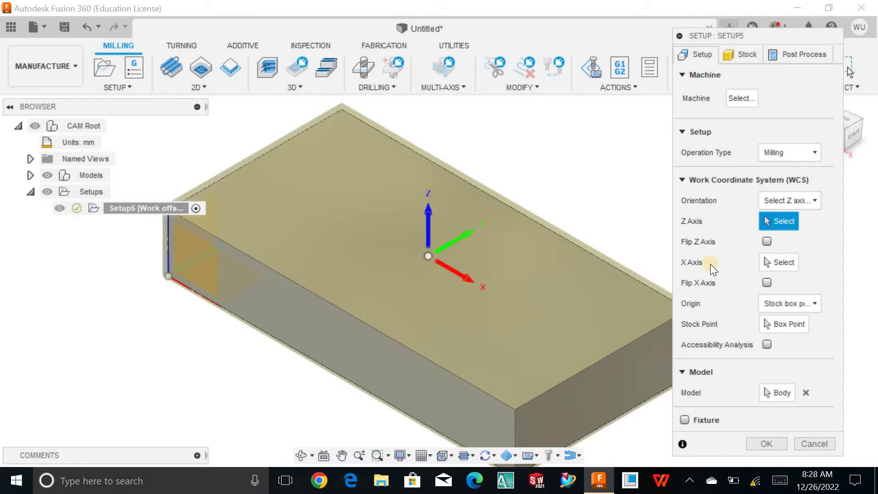
- Try the block's short top edge and its end face as X axis references, and clear the selection
click(778, 262)
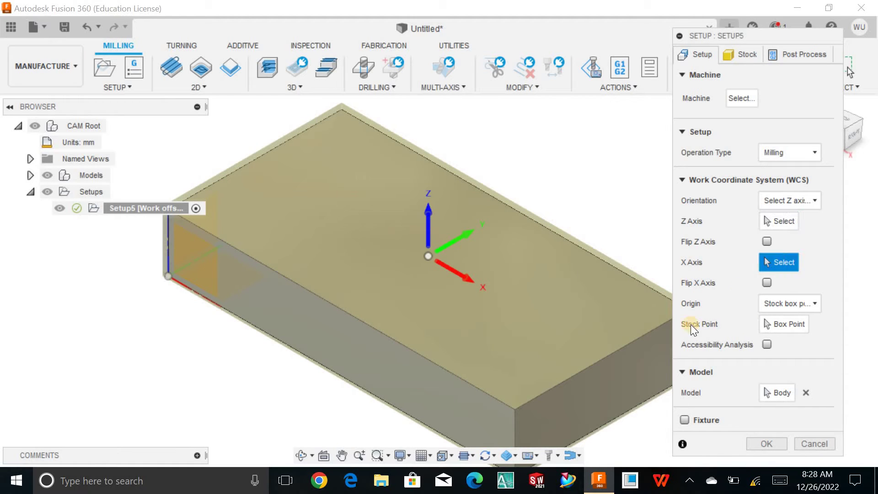
click(616, 353)
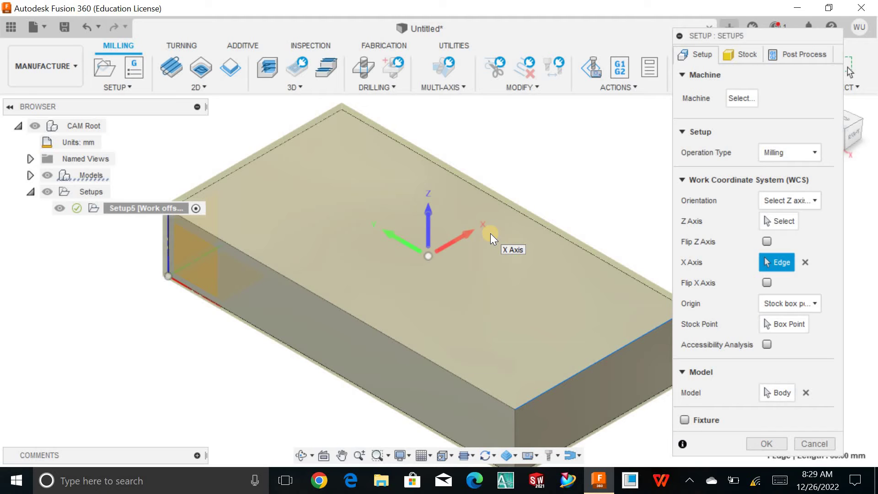
shift+middle_drag(443, 265, 399, 380)
click(449, 419)
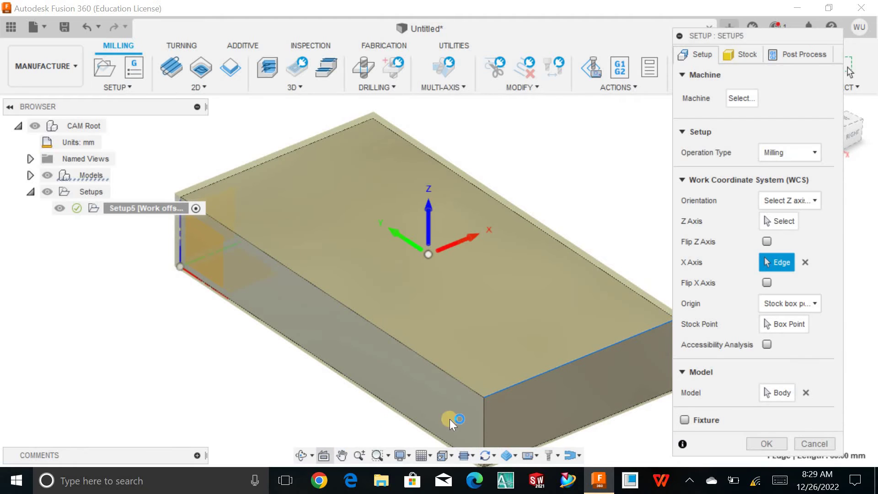
click(578, 416)
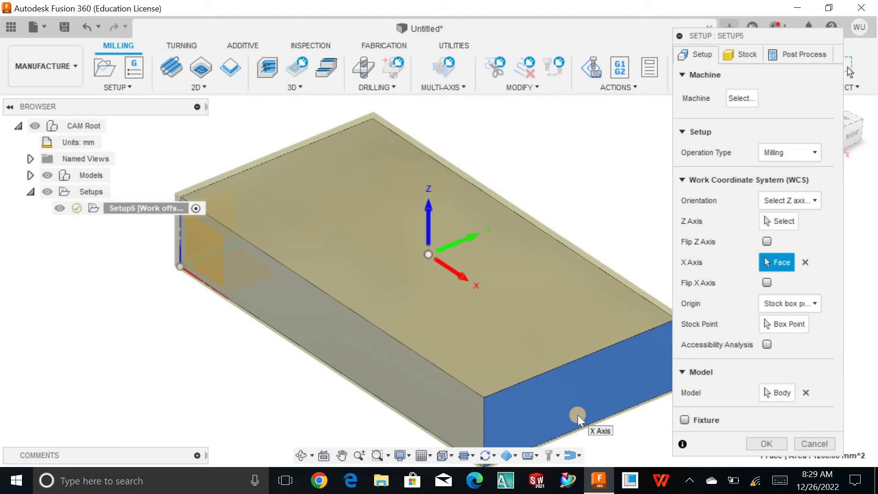
click(806, 265)
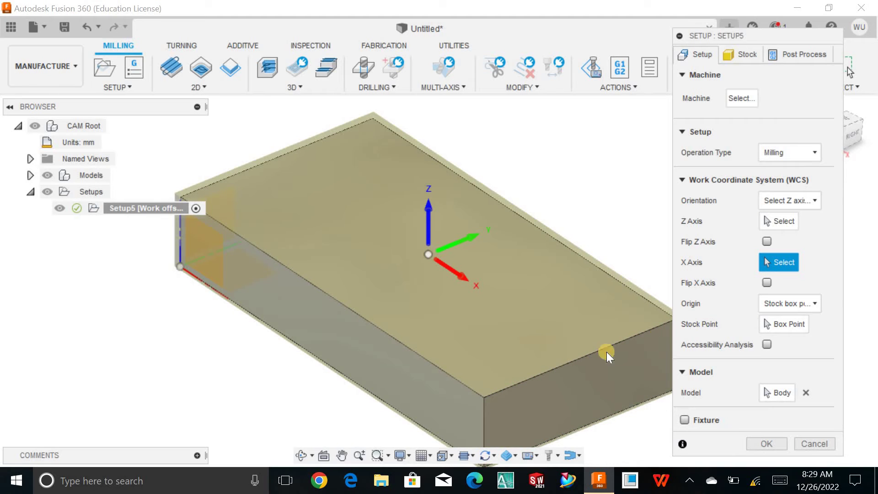
- Align the work coordinate system's X axis with the short top edge at the block's end and check the axis directions
click(590, 355)
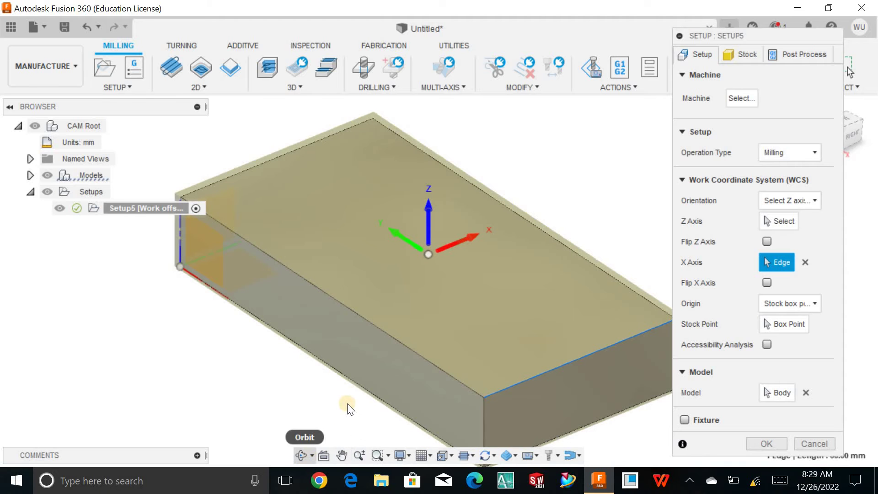
drag(306, 395, 320, 367)
key(Escape)
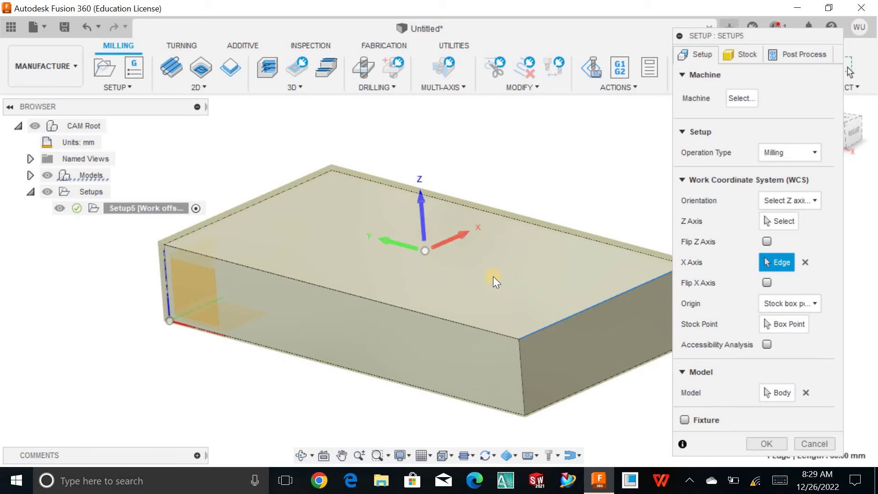
scroll(493, 276, down, 3)
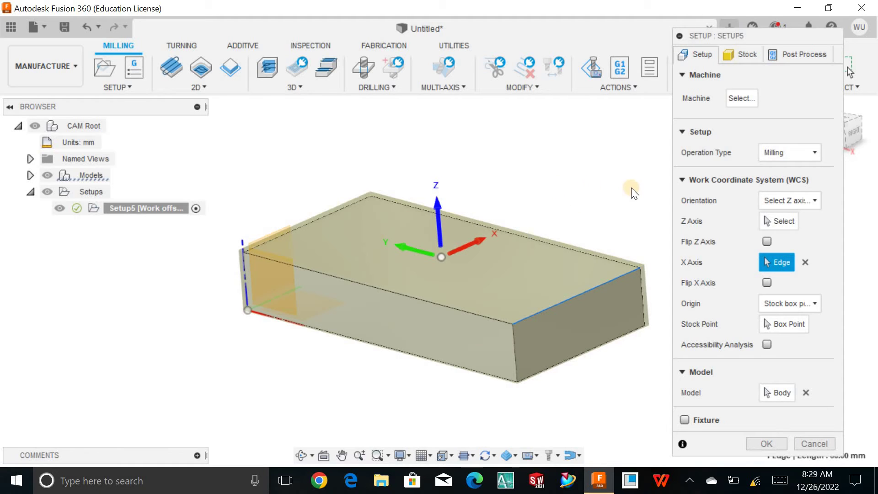
shift+middle_drag(610, 189, 611, 192)
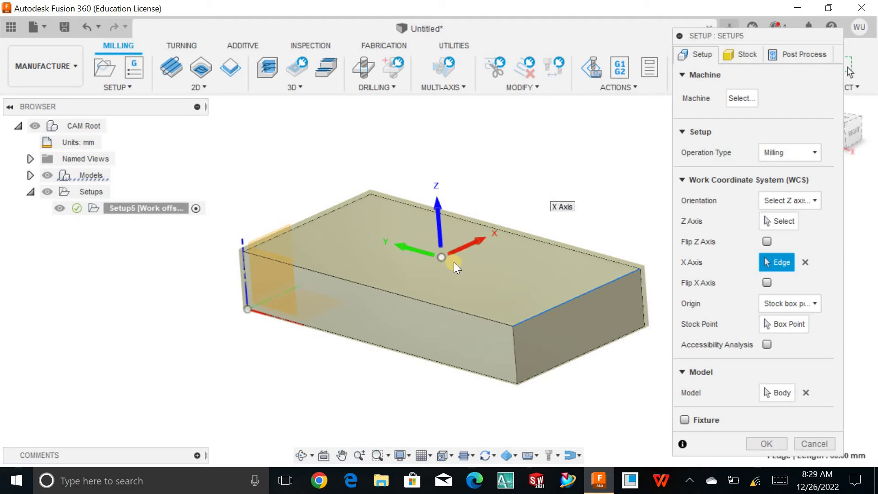
shift+middle_drag(536, 182, 536, 186)
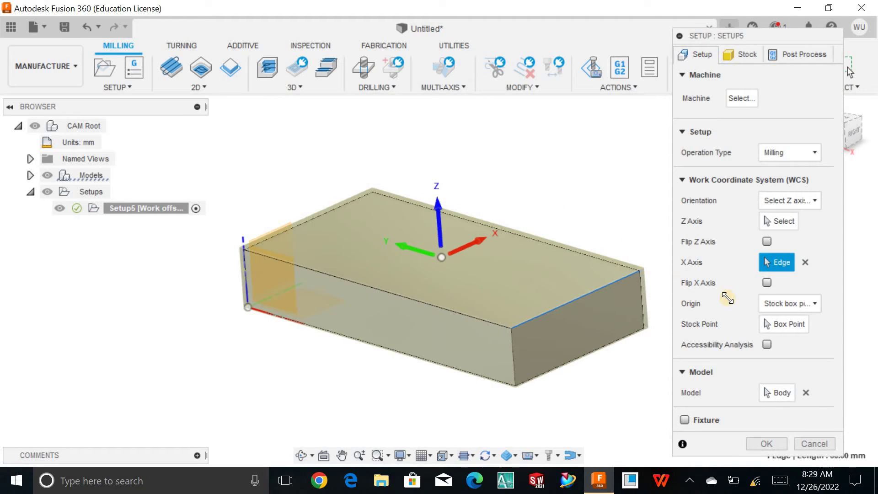
- Try a top corner of the stock box as the origin, and set the stock point back to the top face's centre
click(780, 319)
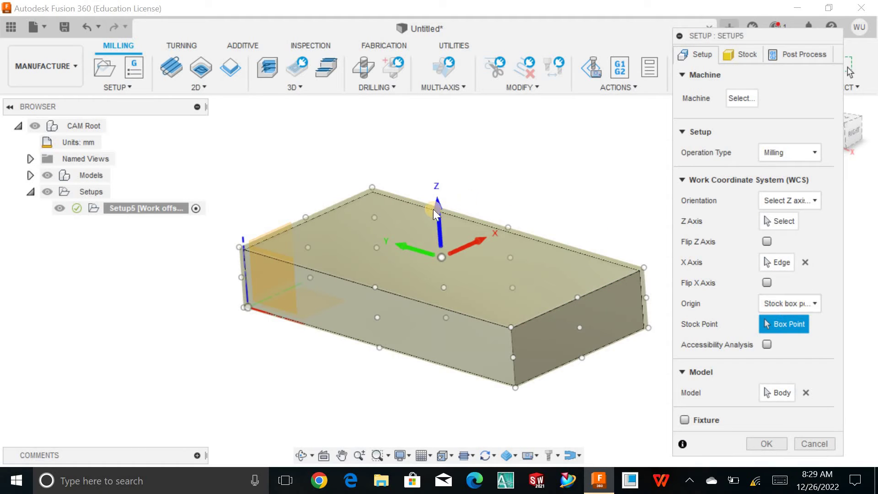
click(237, 247)
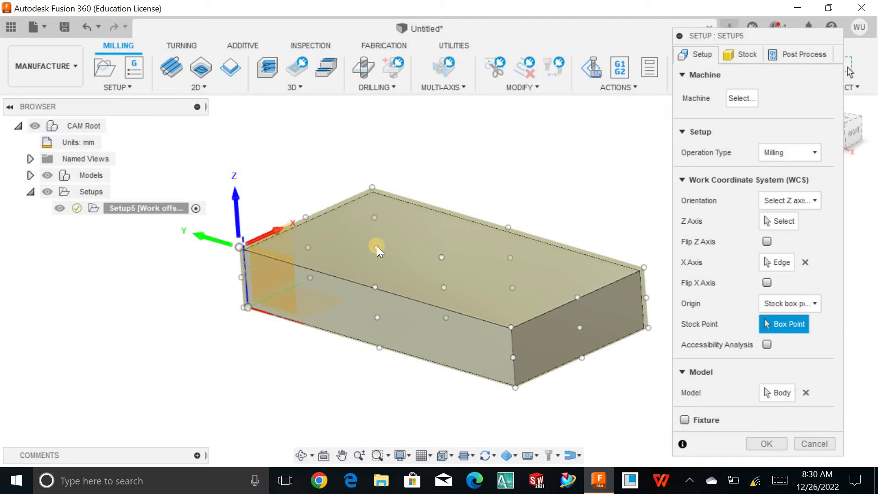
click(438, 258)
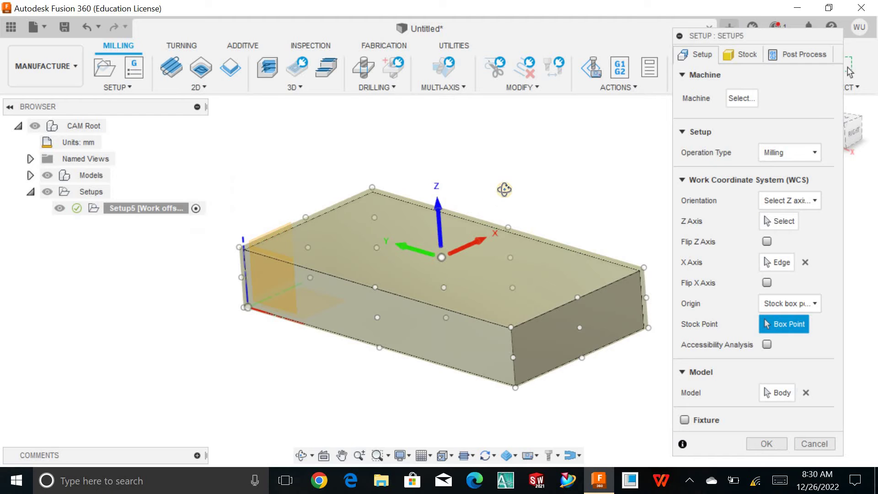
shift+middle_drag(504, 189, 566, 186)
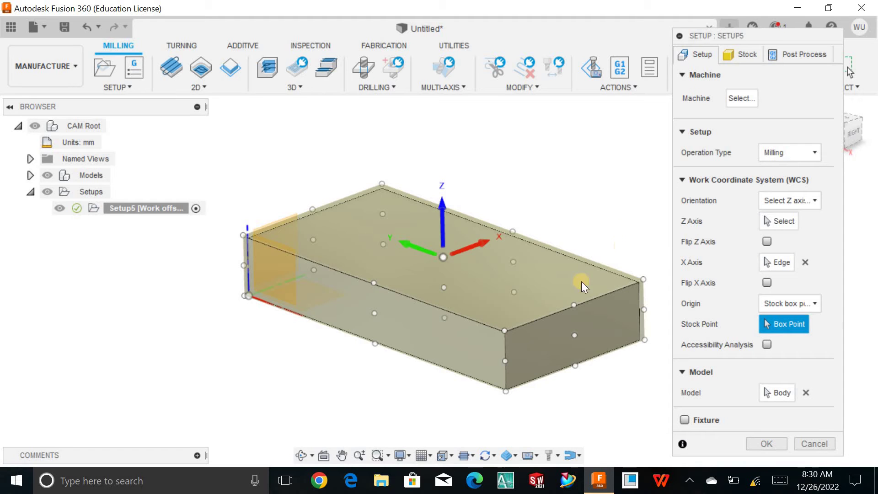
- Review the setup's model body selection and the Fixture options, leaving Fixture disabled
click(778, 393)
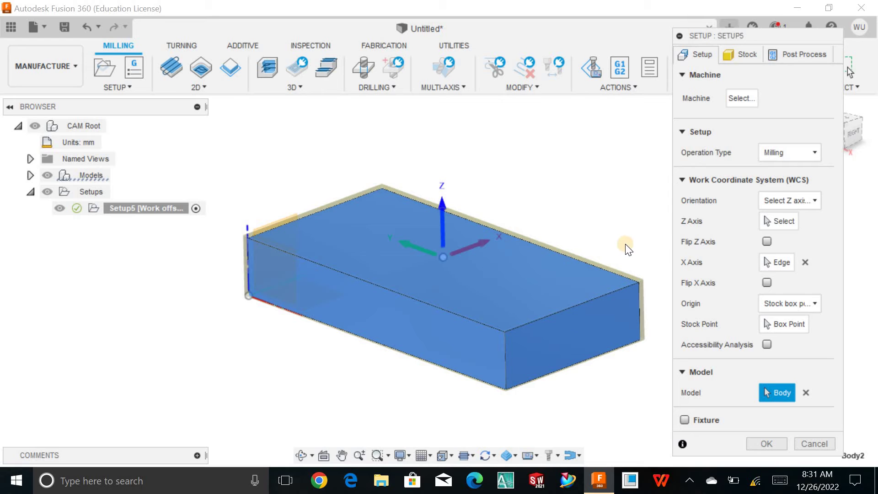
drag(740, 81, 738, 66)
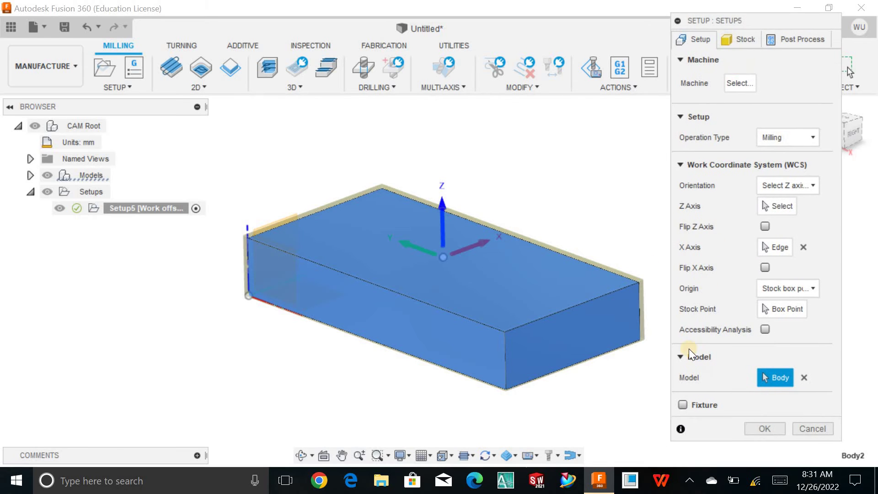
click(683, 403)
scroll(734, 278, down, 1)
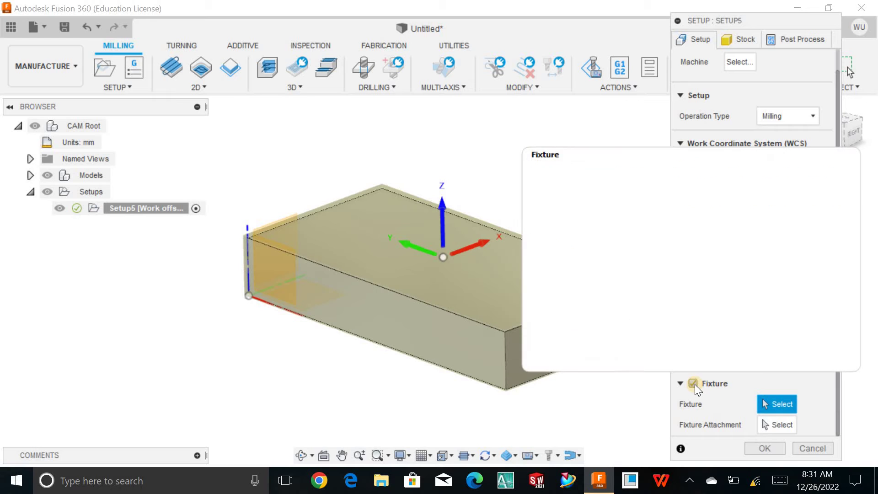
click(694, 384)
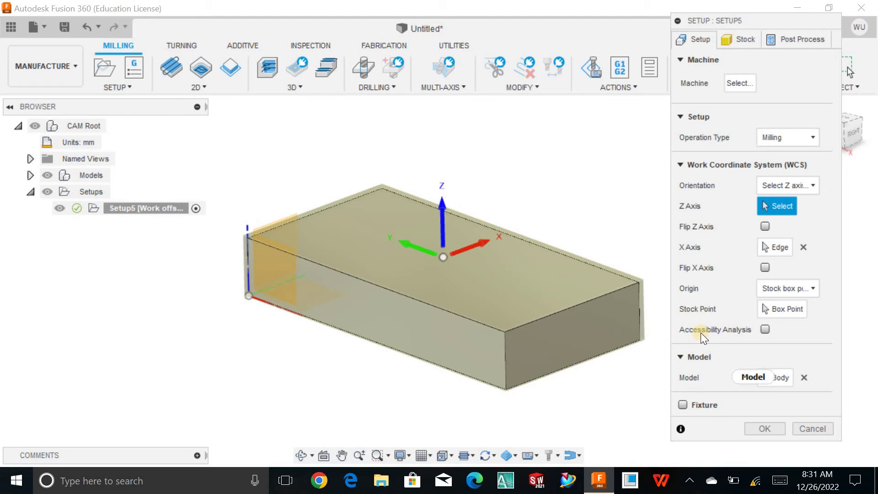
- Choose Relative size box as the stock mode and Add stock to sides and top-bottom as the offset mode
click(746, 41)
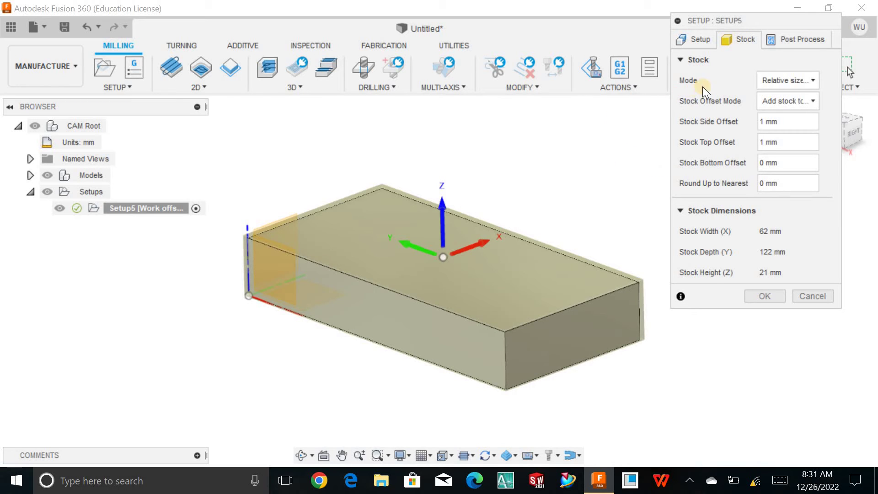
click(792, 85)
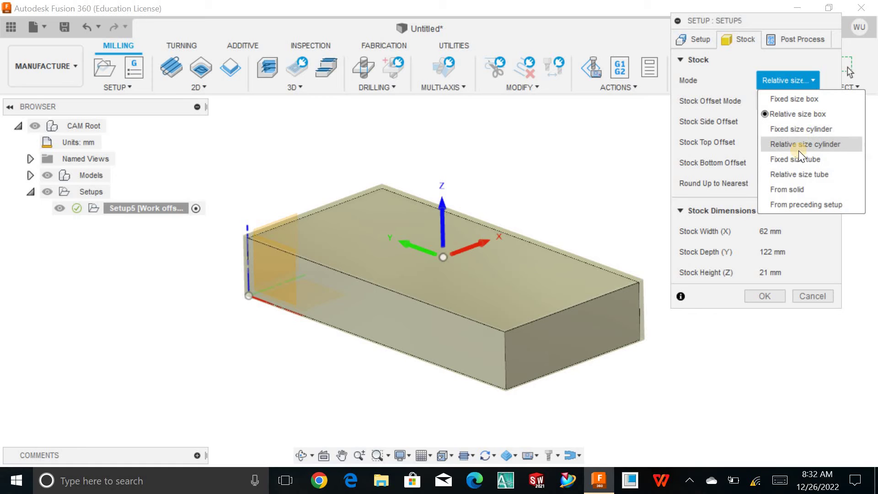
click(804, 118)
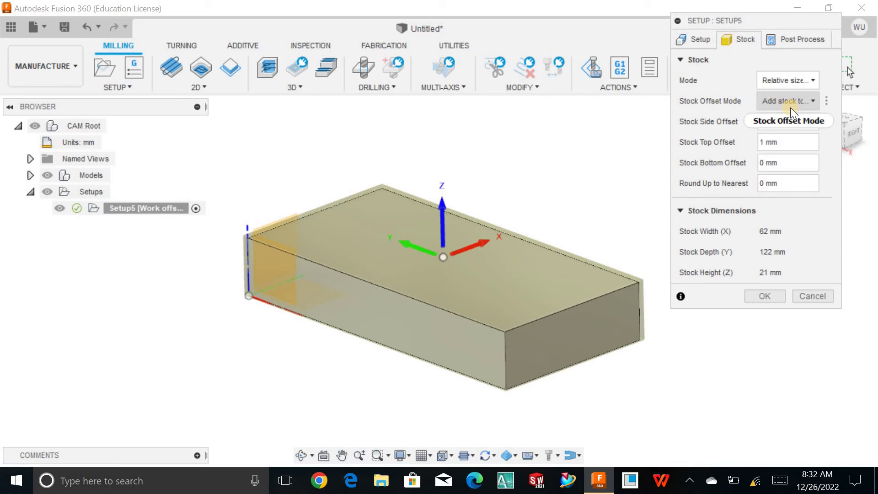
mouse_move(790, 108)
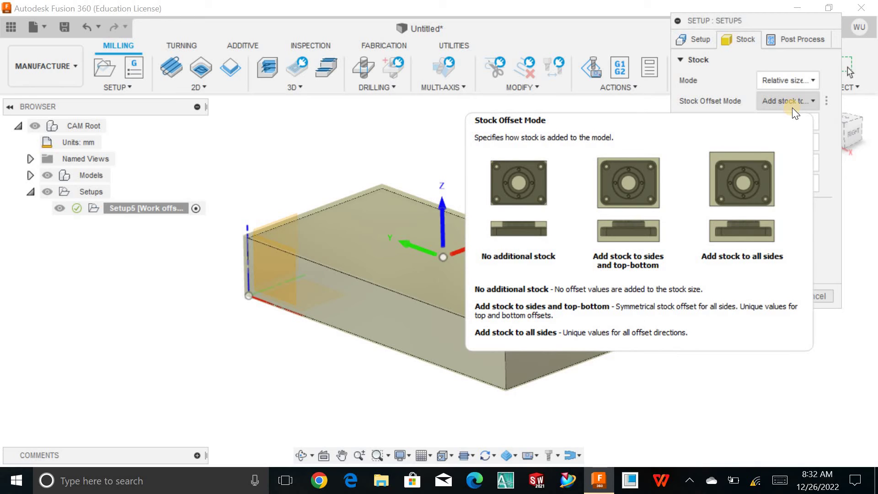
click(792, 100)
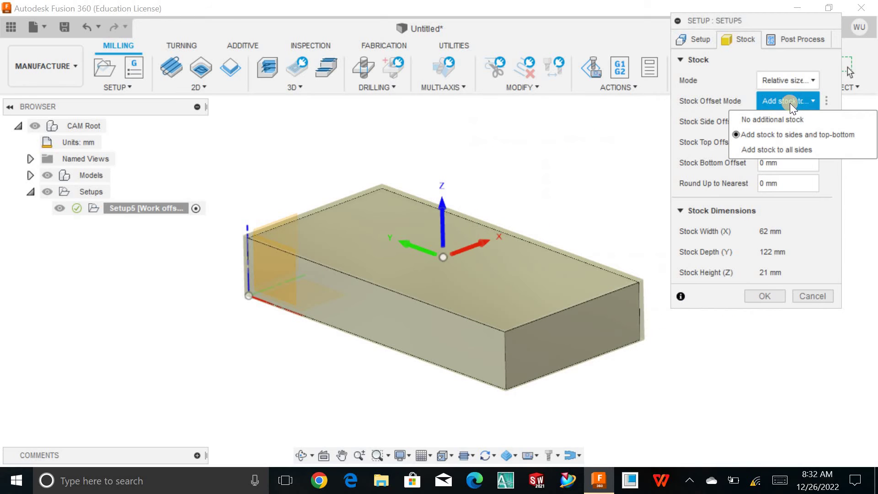
click(792, 137)
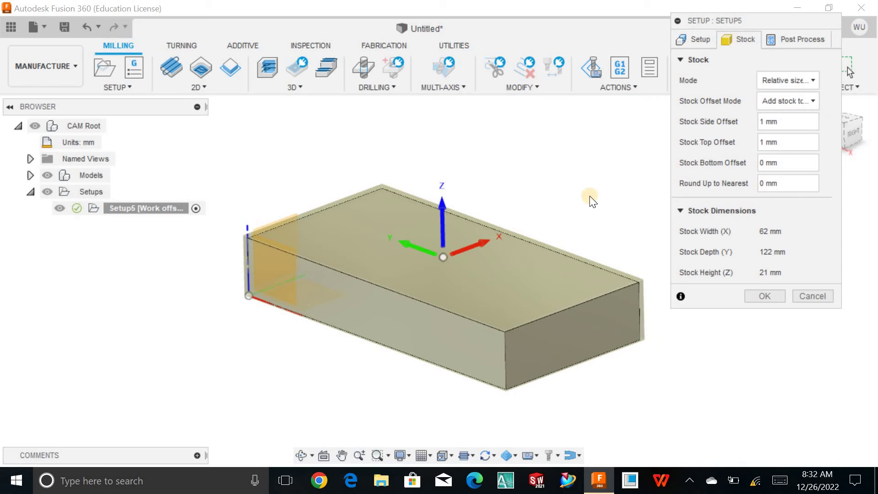
mouse_move(587, 197)
shift+middle_down()
mouse_move(601, 188)
mouse_move(588, 195)
shift+middle_up()
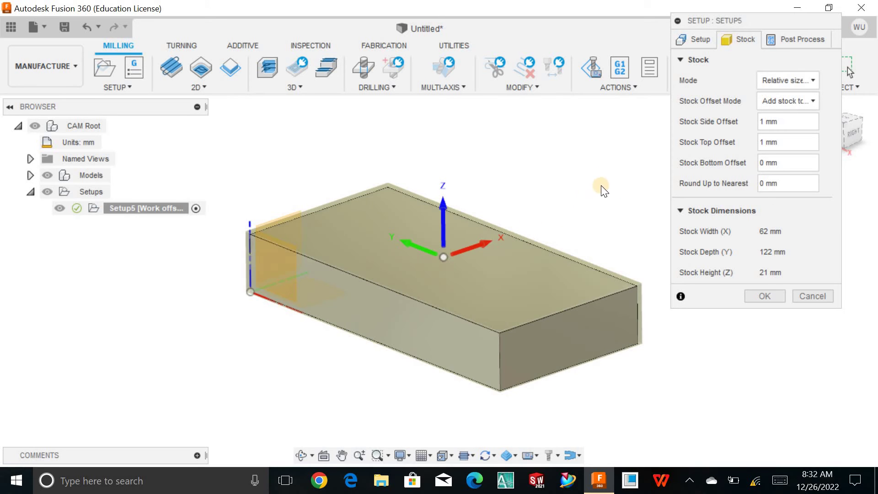
- Set the stock's side, top and bottom offsets to 2 mm each
drag(778, 120, 733, 132)
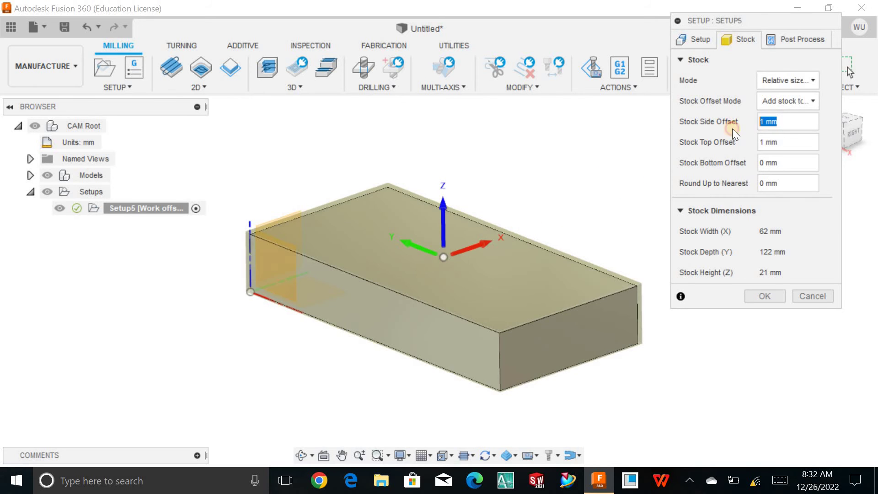
text(2)
click(782, 142)
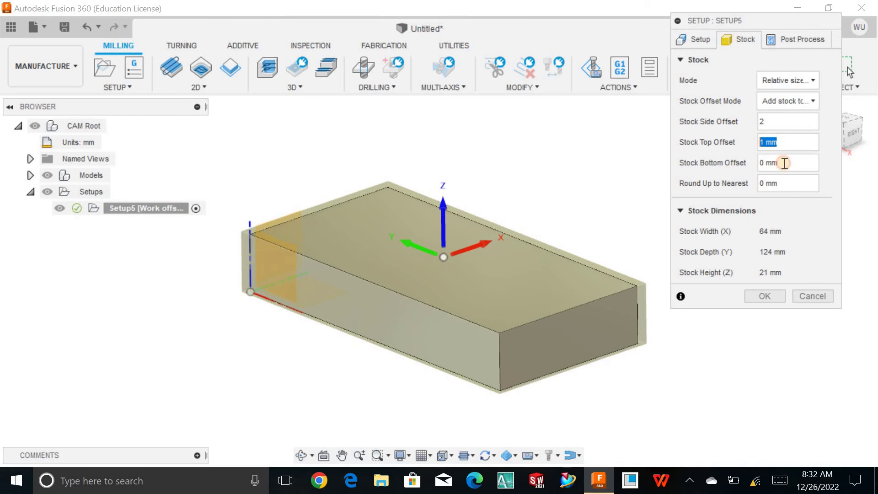
text(2)
drag(795, 162, 746, 161)
text(2)
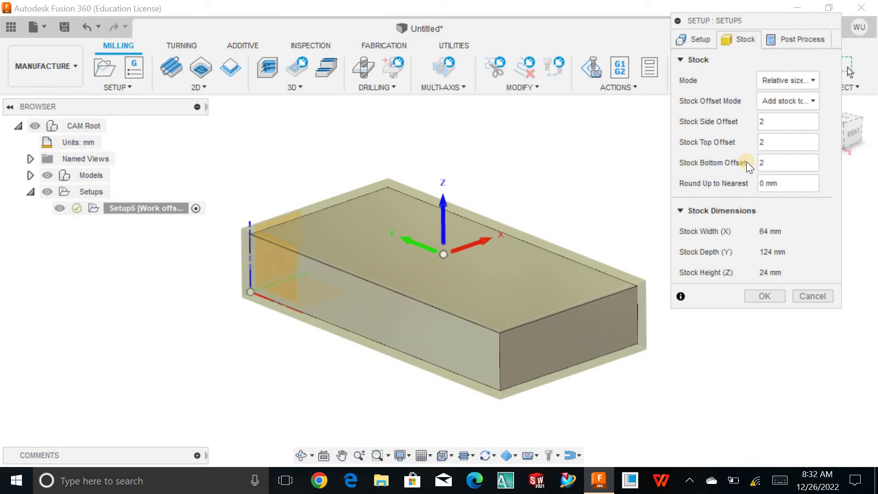
- Try the No additional stock offset mode on the block, and set the stock offset mode to Add stock to all sides
click(792, 103)
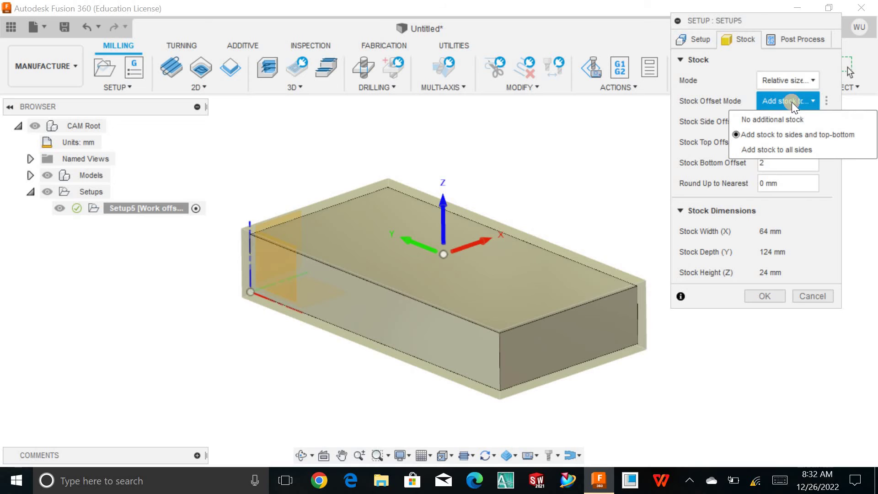
click(791, 117)
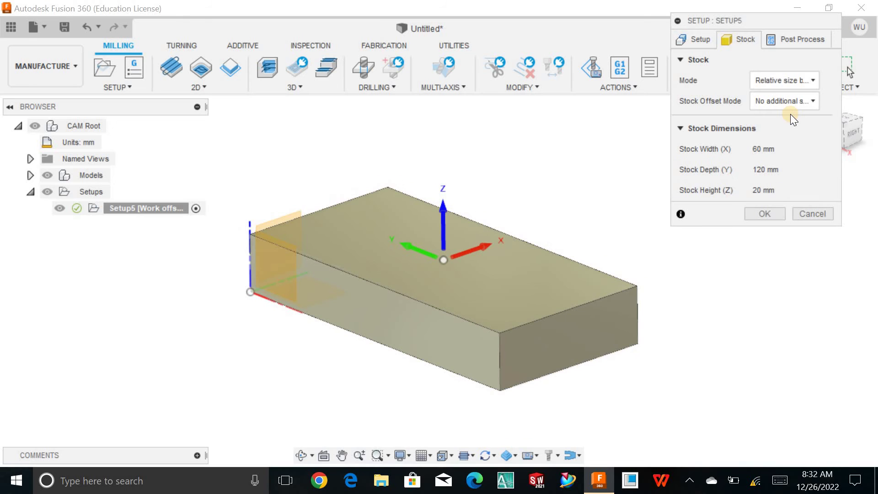
mouse_move(580, 164)
shift+middle_down()
mouse_move(573, 175)
mouse_move(589, 159)
mouse_move(570, 166)
mouse_move(578, 147)
shift+middle_up()
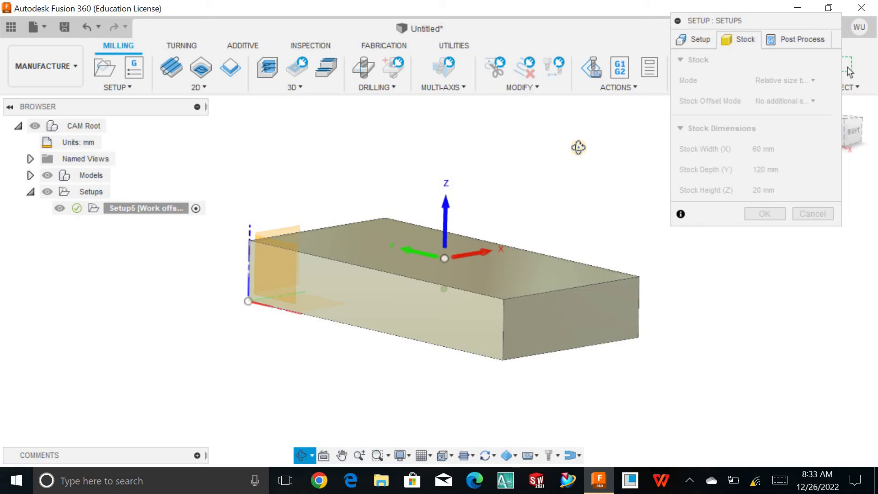
shift+middle_drag(578, 147, 583, 147)
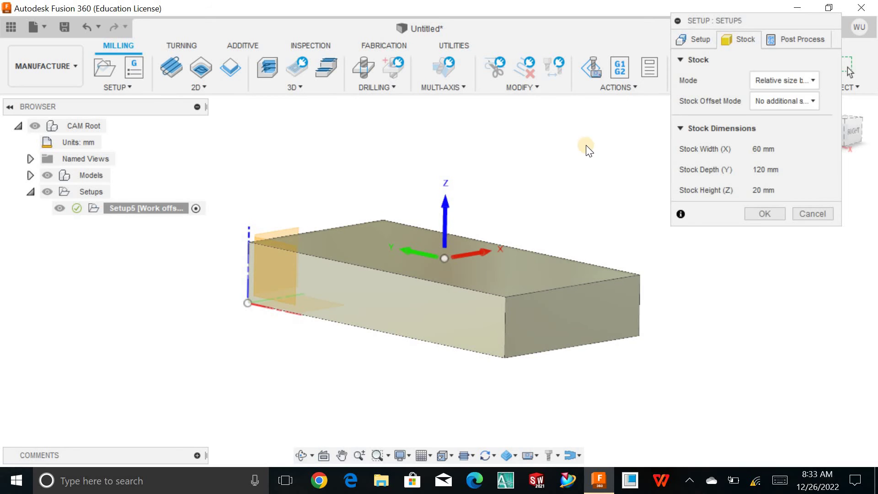
click(781, 102)
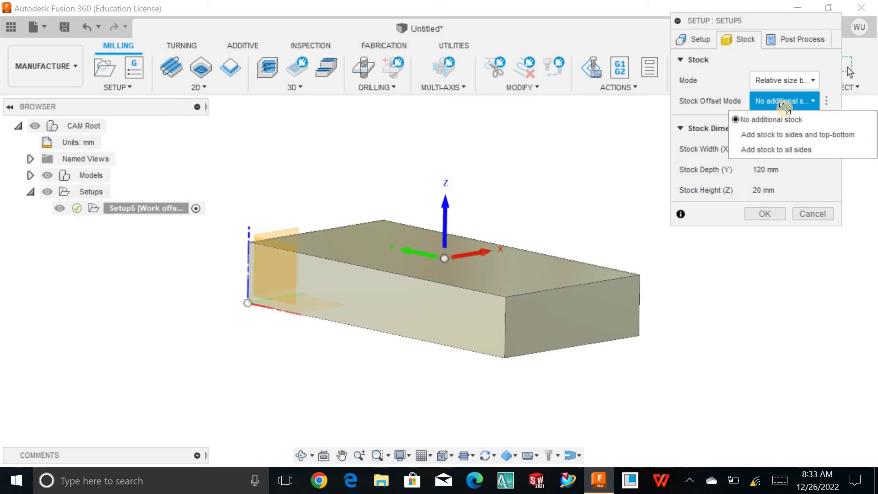
click(773, 147)
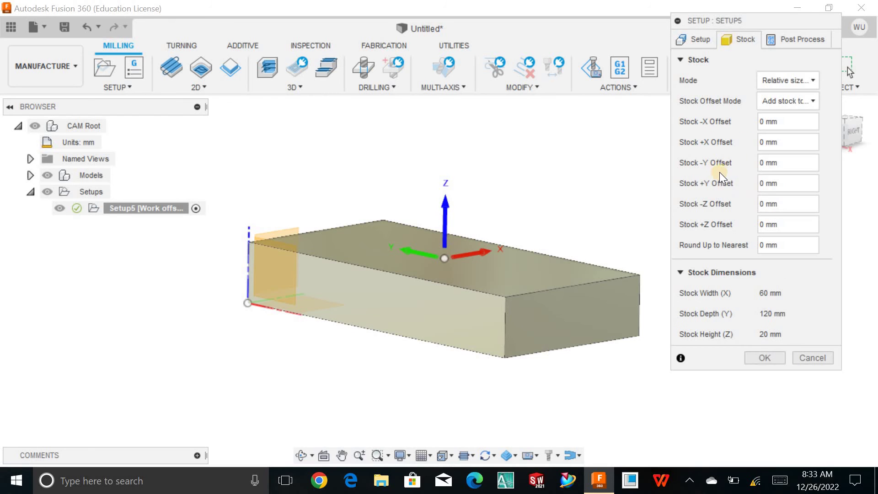
- Set the stock's -X and +X offsets to 1 mm
click(784, 119)
key(BackSpace)
text(1)
key(ctrl+shift+Left)
key(Tab)
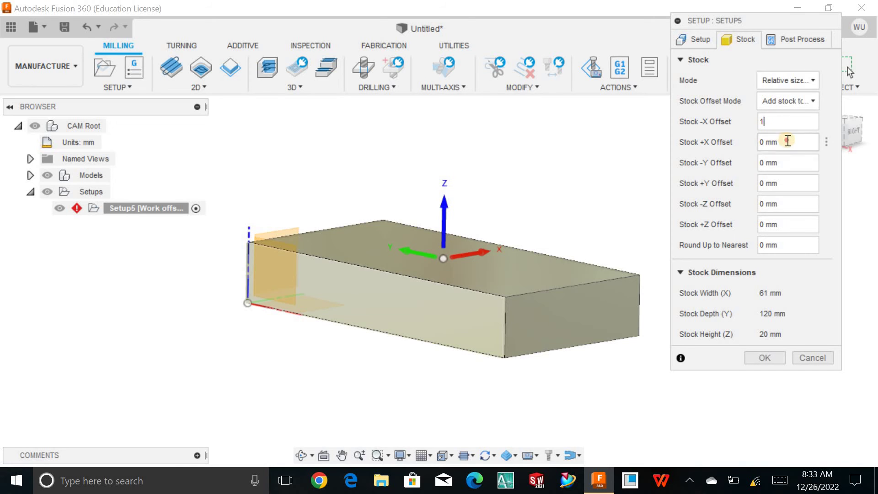
text(1)
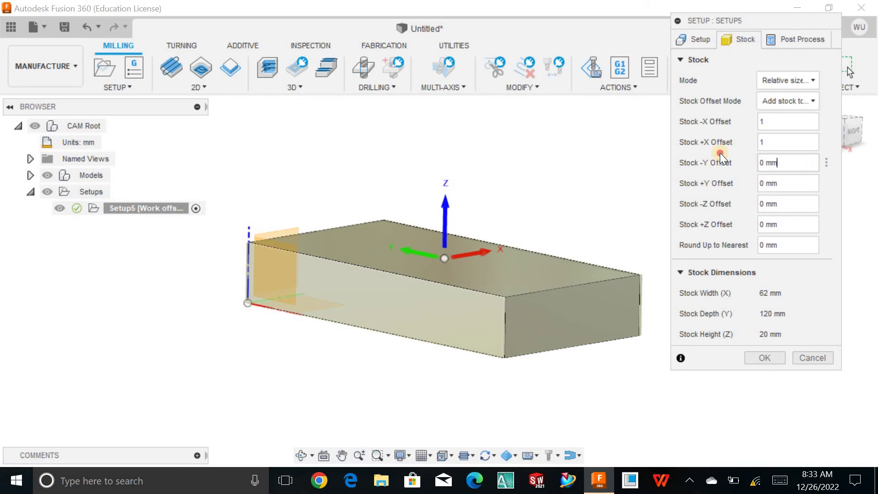
- Set the stock's Y and Z offsets to 1 mm in both directions and Round Up to Nearest to 0
key(Tab)
text(1)
click(755, 183)
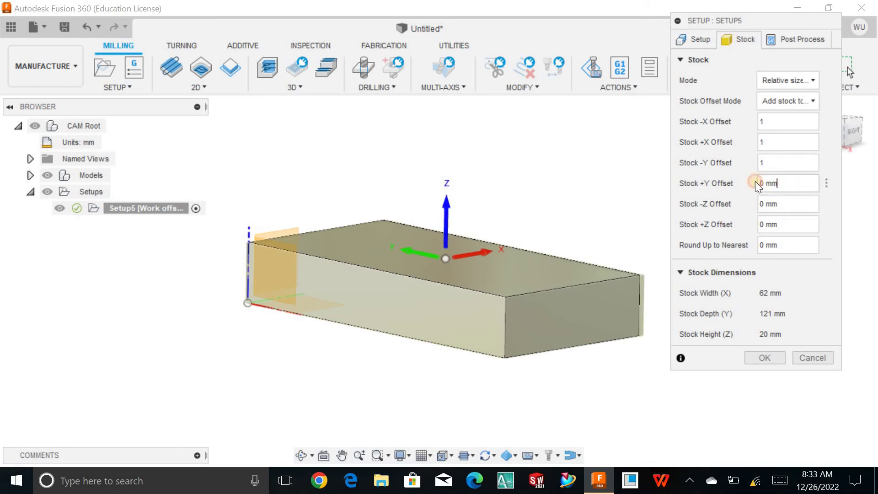
text(1)
click(770, 203)
text(1)
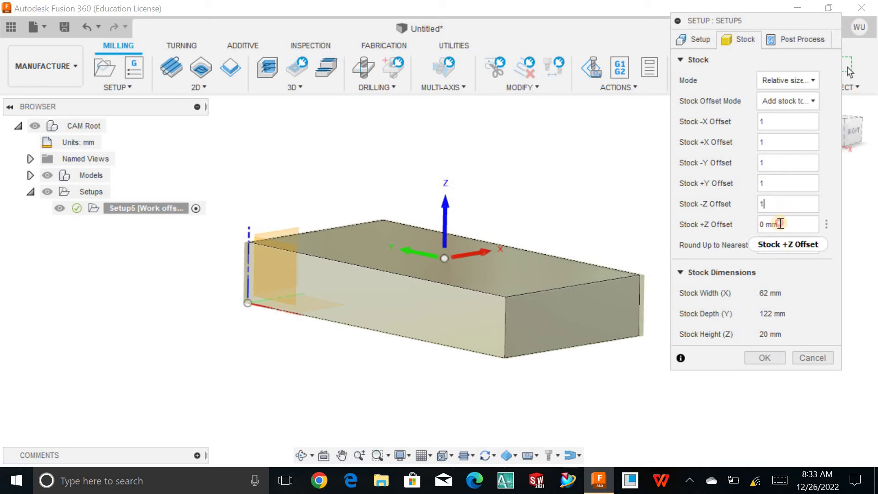
click(780, 224)
text(1)
shift+middle_drag(547, 167, 599, 197)
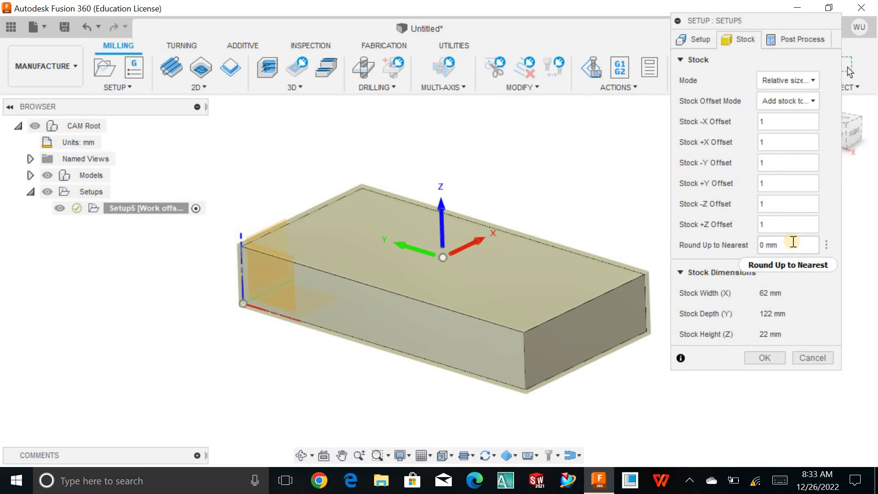
click(765, 243)
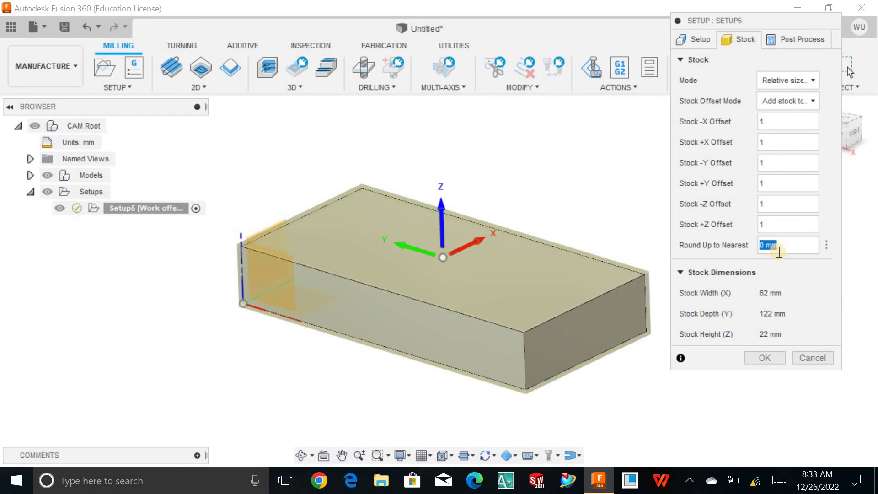
text(1)
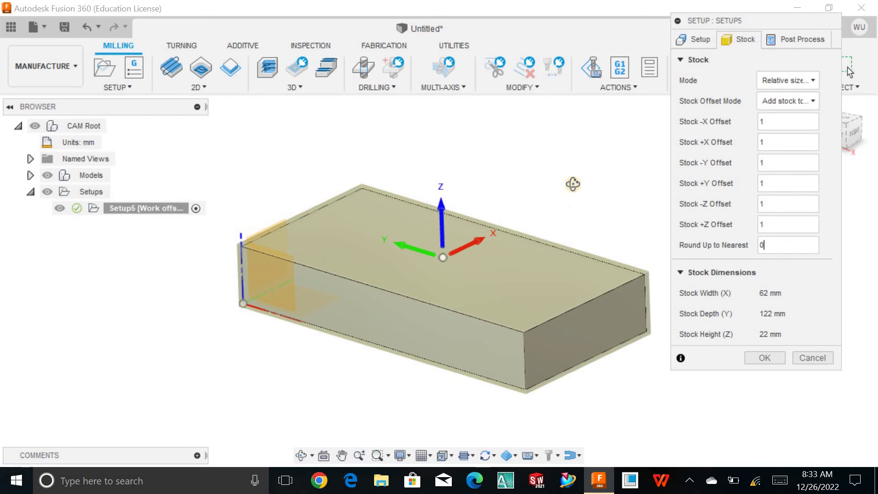
- Examine the stock margin added around the block from directly above and up close at its edges
shift+middle_drag(573, 184, 309, 418)
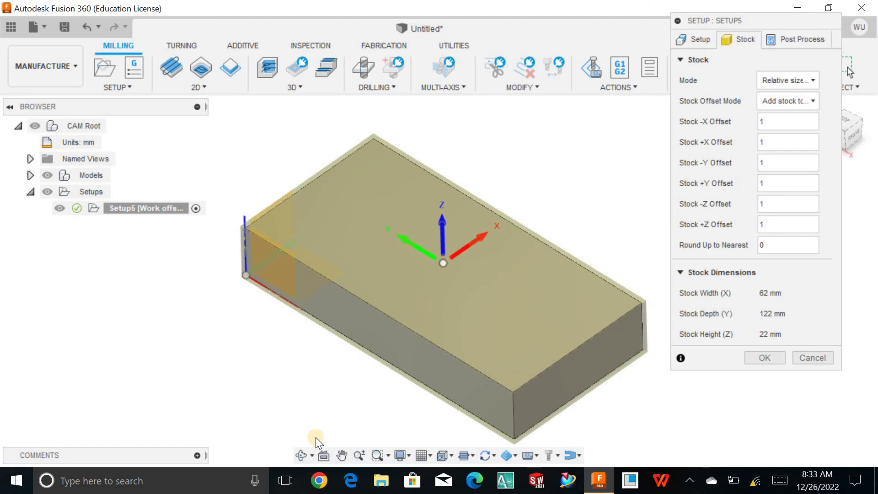
click(323, 455)
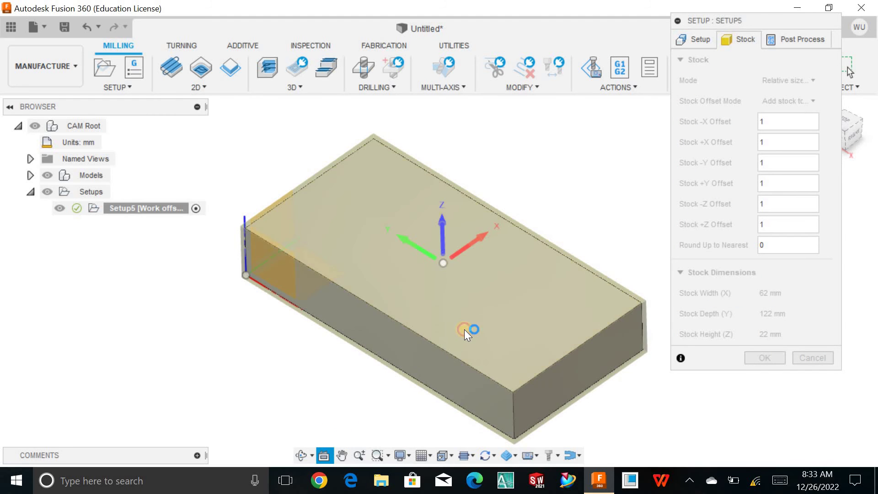
click(465, 329)
scroll(495, 290, up, 5)
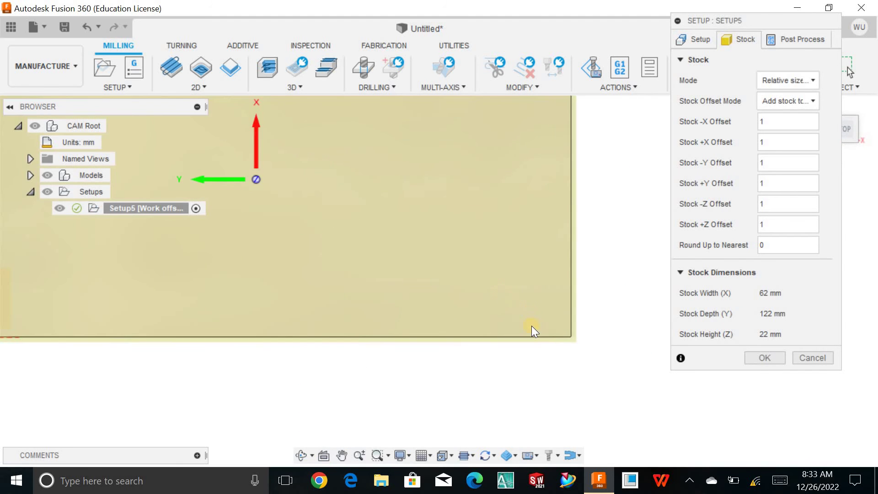
scroll(555, 347, down, 5)
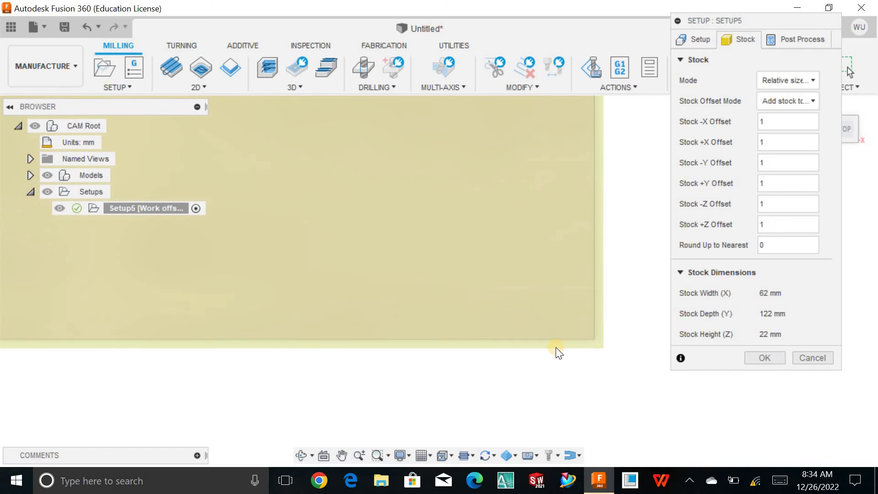
scroll(556, 347, down, 1)
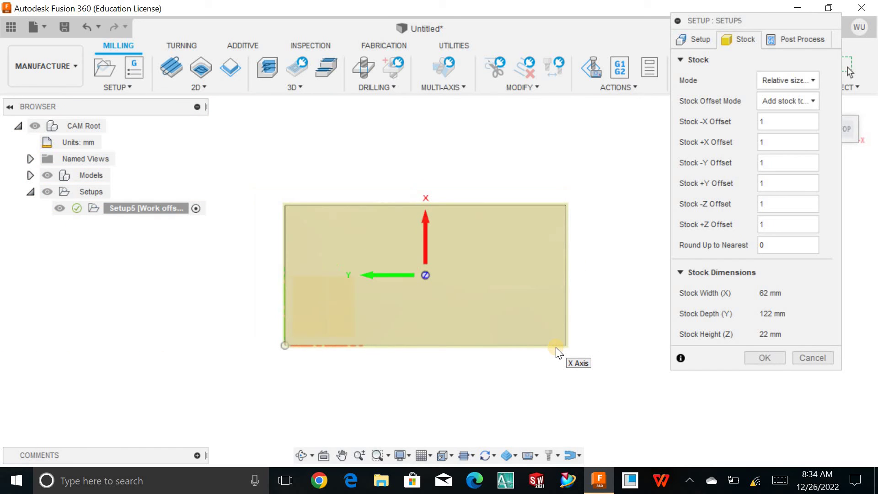
scroll(549, 340, up, 3)
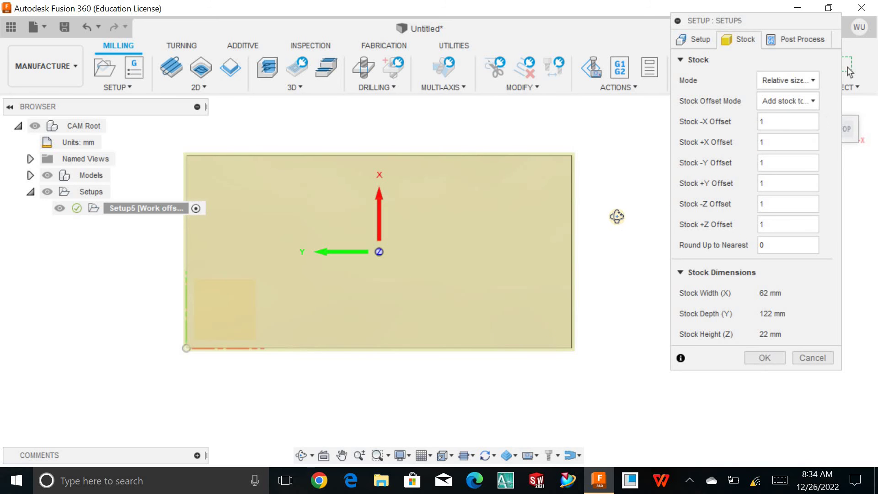
shift+middle_drag(618, 215, 622, 160)
- Try the No additional stock offset mode on the block
click(791, 103)
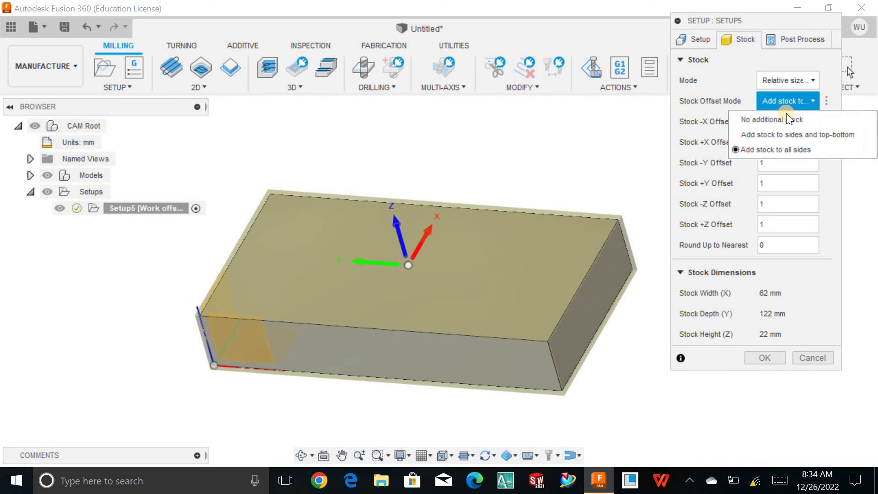
click(786, 115)
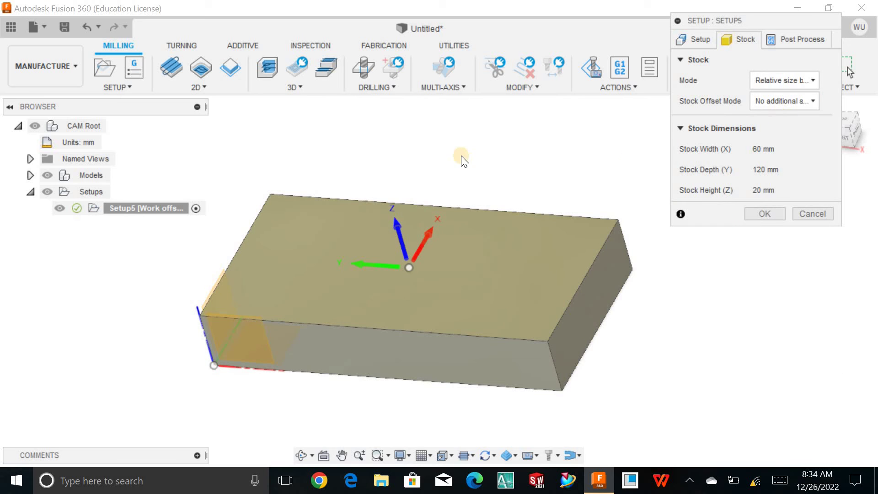
mouse_move(513, 174)
shift+middle_down()
mouse_move(520, 159)
mouse_move(510, 156)
mouse_move(522, 157)
mouse_move(516, 168)
mouse_move(523, 164)
shift+middle_up()
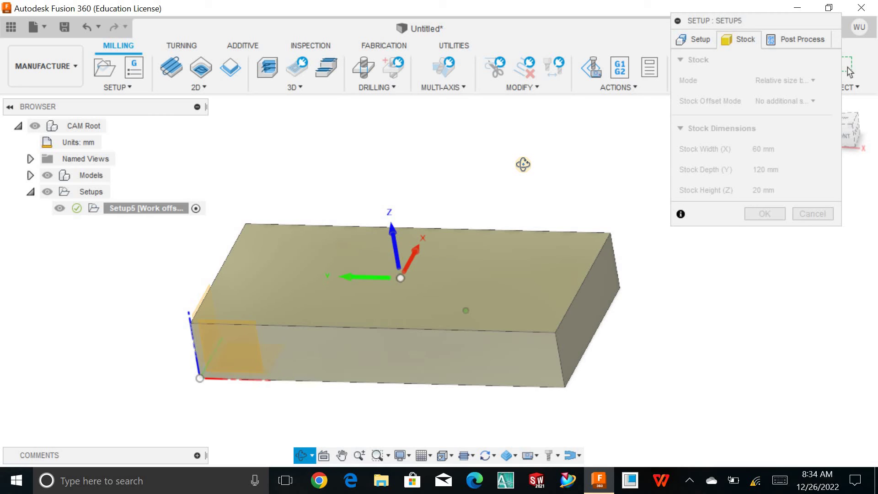
shift+middle_drag(523, 164, 525, 169)
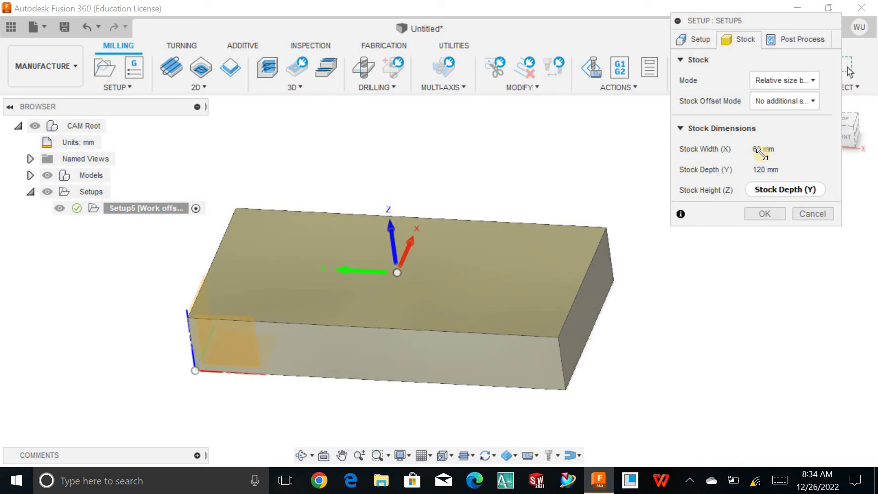
- Try From solid as the stock mode, using the block's body as the stock solid
click(792, 82)
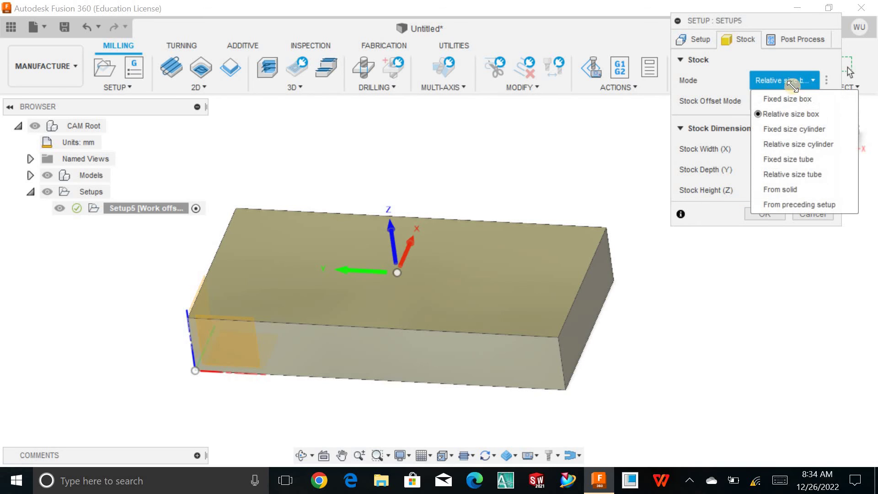
click(785, 188)
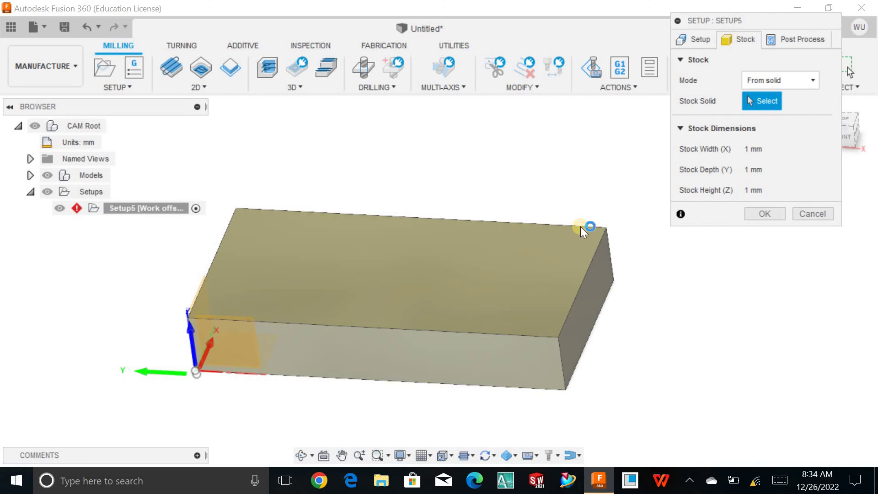
click(523, 270)
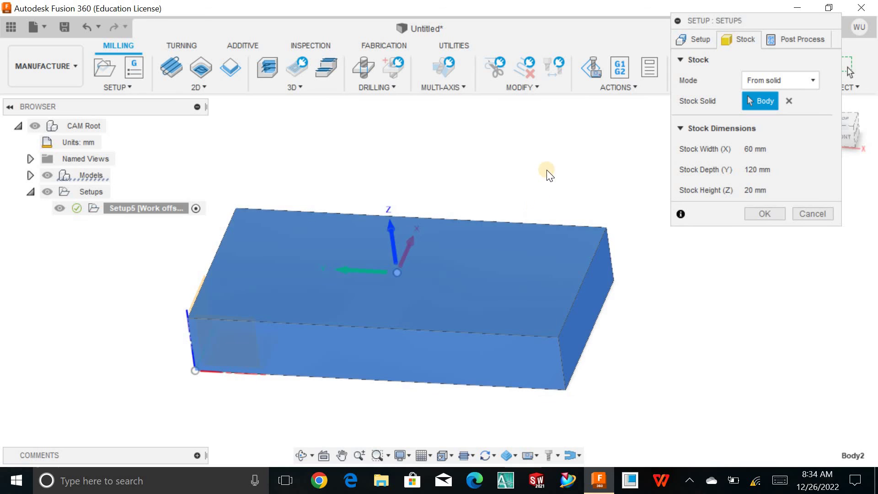
mouse_move(547, 165)
shift+middle_down()
mouse_move(525, 173)
mouse_move(561, 174)
mouse_move(531, 154)
mouse_move(544, 157)
shift+middle_up()
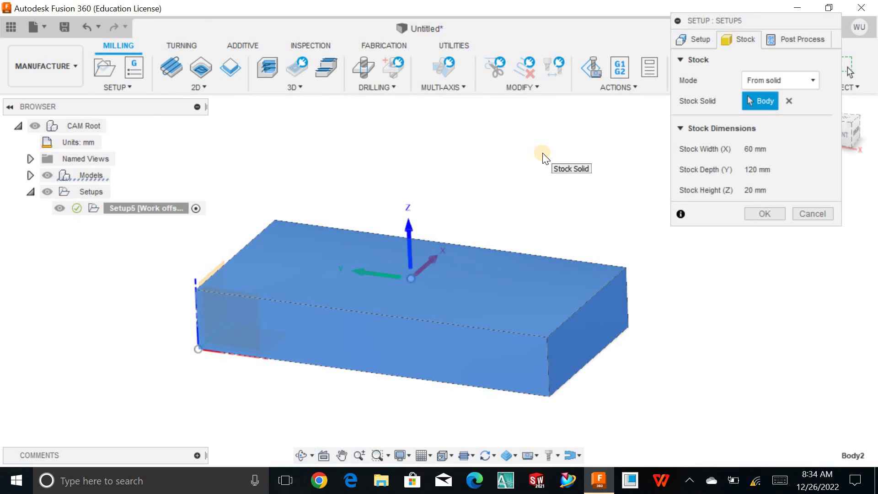
- Set the stock mode to Relative size box and the offset mode to Add stock to sides and top-bottom
click(763, 81)
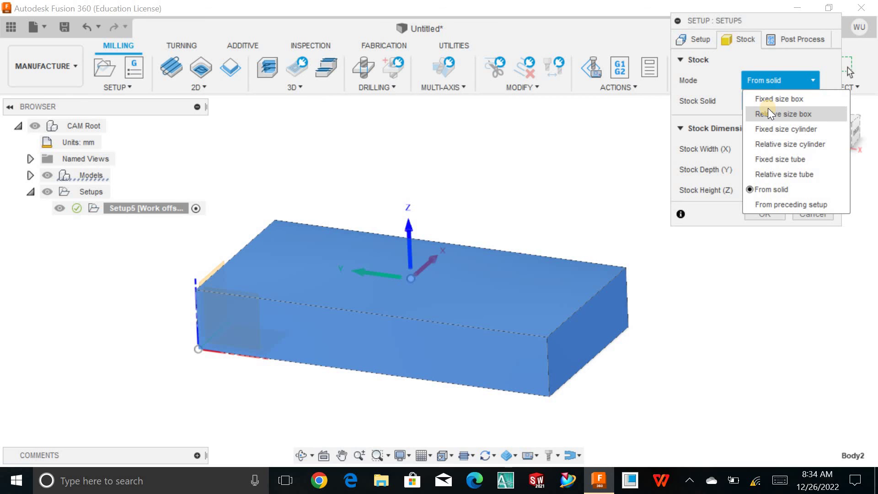
click(769, 110)
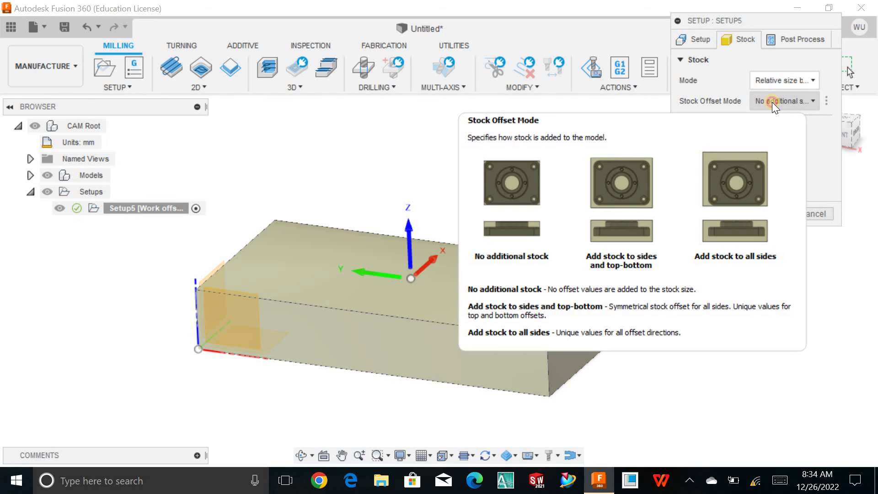
click(773, 103)
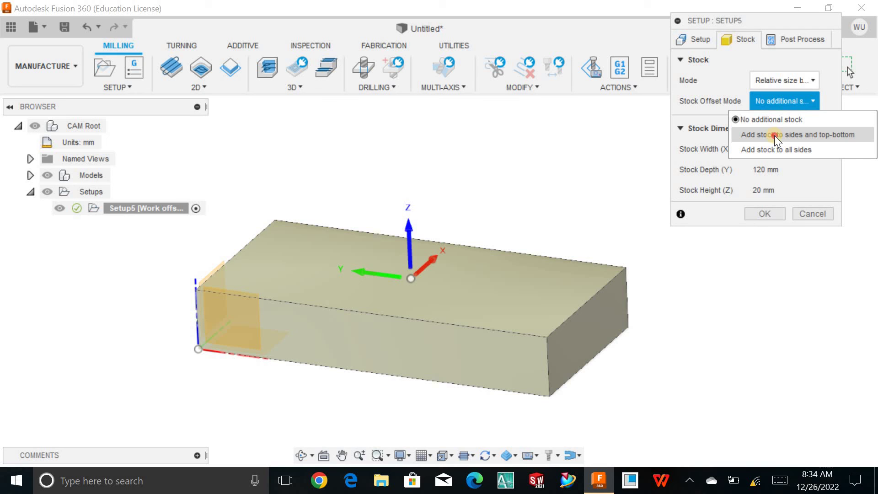
click(775, 135)
- Switch the stock offset mode to No additional stock and from there to Add stock to all sides
click(781, 103)
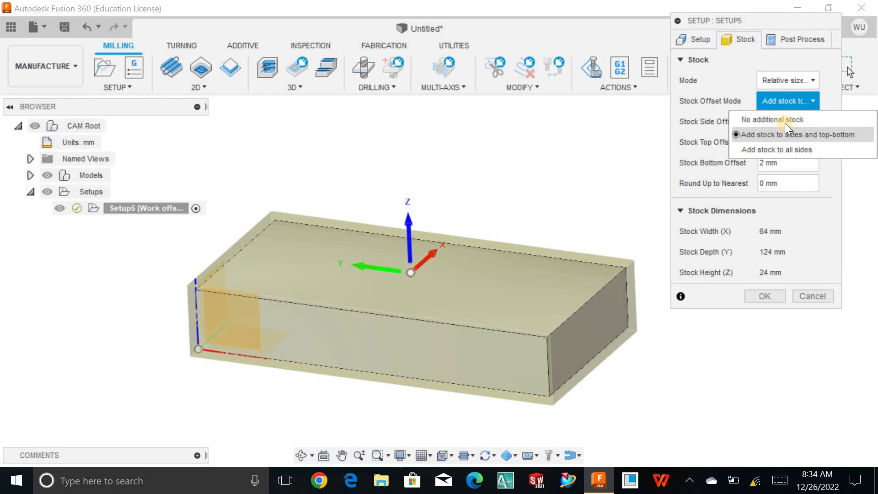
click(783, 121)
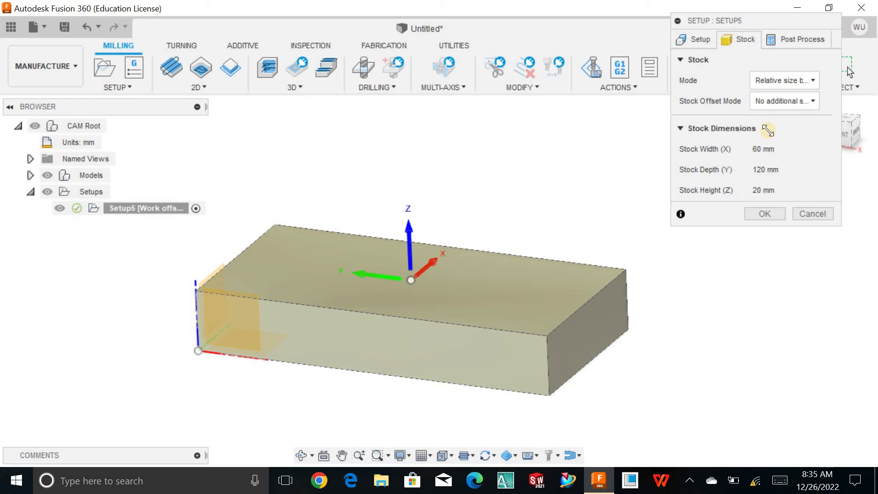
click(781, 102)
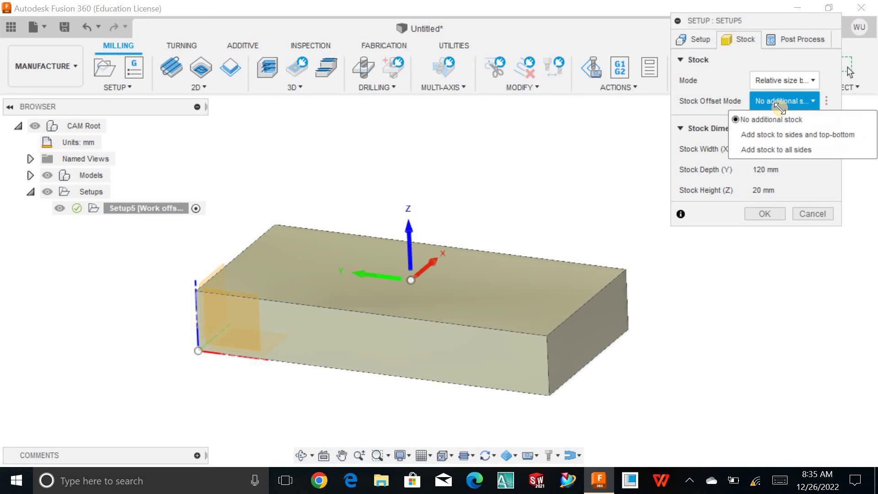
click(775, 149)
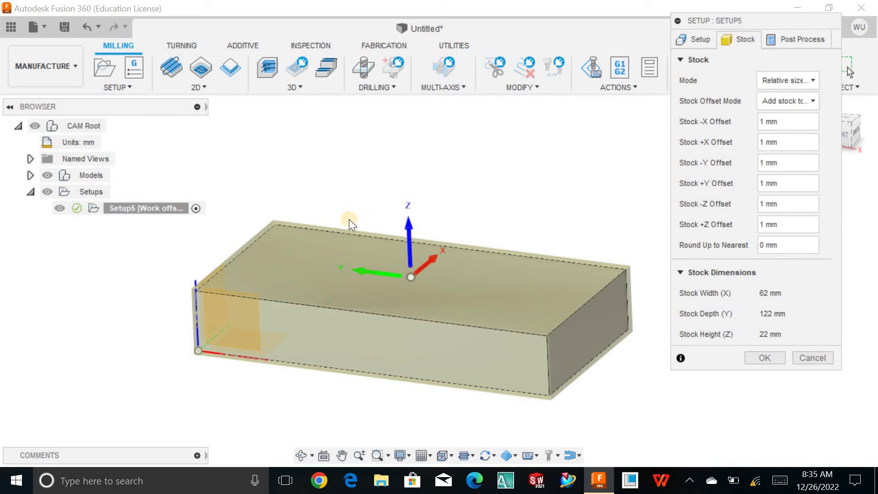
- Set the stock's X and Y offsets to 0 in both directions
click(338, 302)
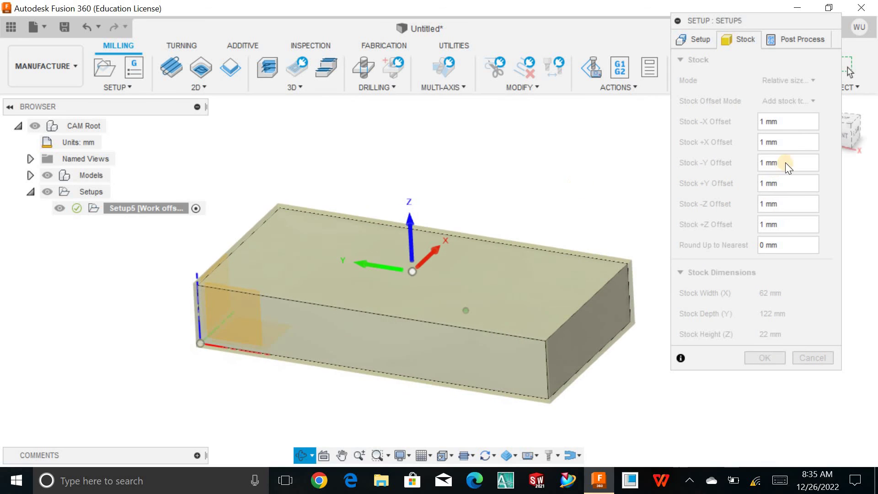
click(795, 124)
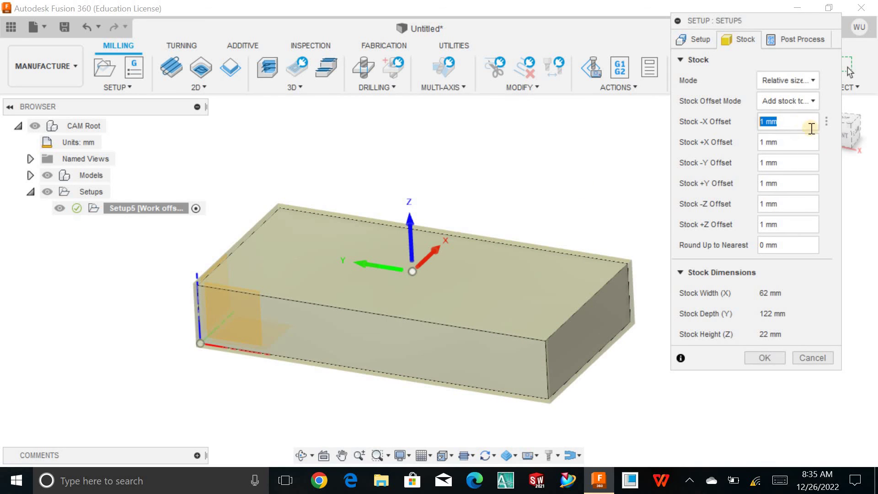
text(0)
click(796, 143)
text(0)
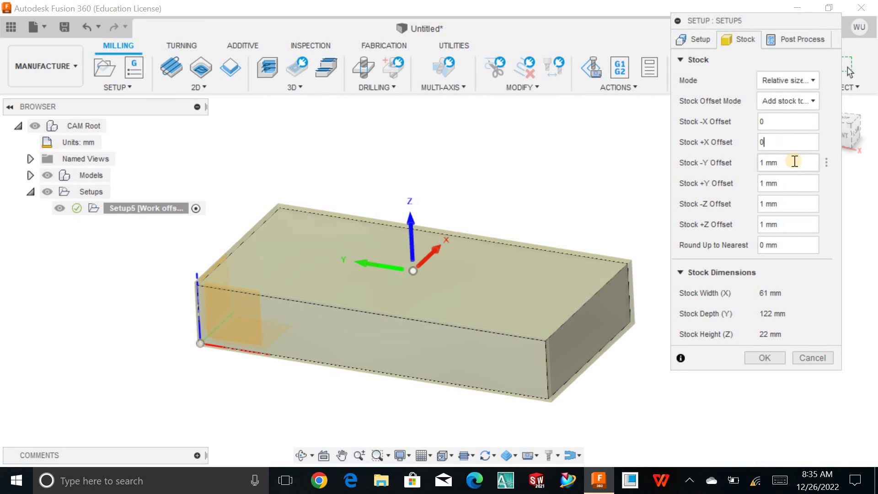
click(794, 162)
text(0)
click(761, 183)
text(0)
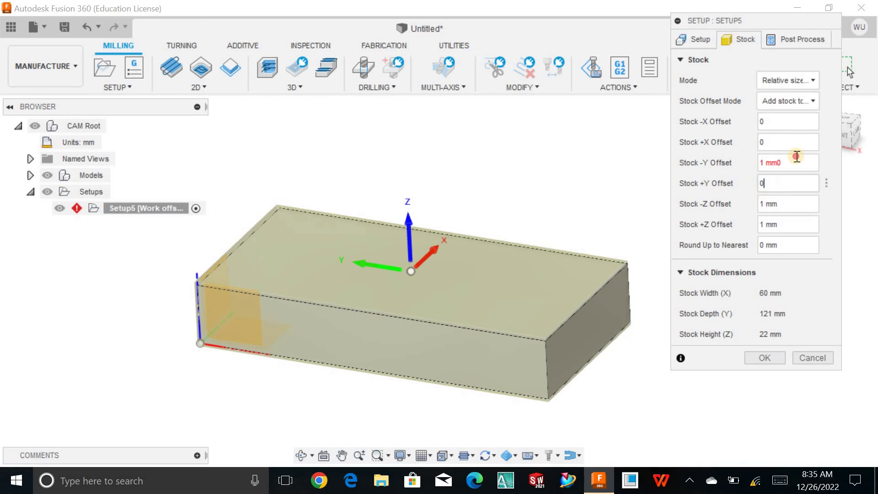
click(734, 166)
drag(798, 163, 750, 163)
text(0)
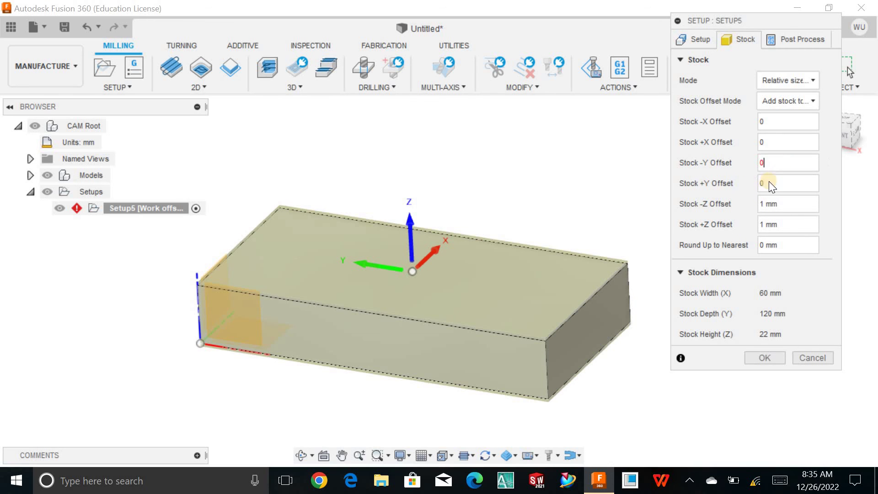
- Set the stock's -Z offset to 0 and its +Z offset to 2 mm
drag(795, 204, 733, 201)
text(0)
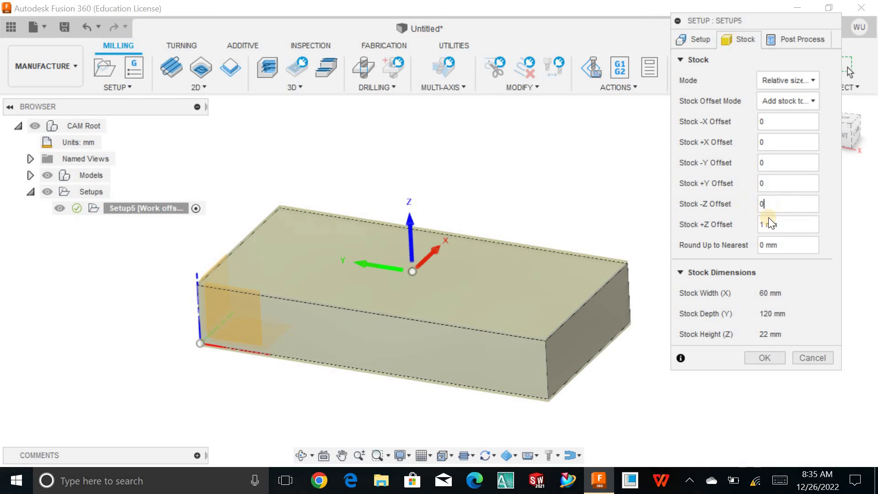
drag(798, 225, 746, 218)
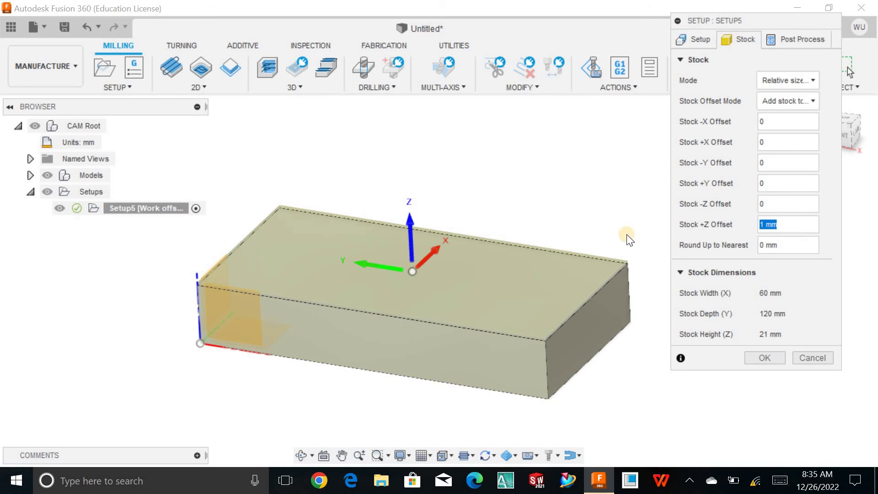
text(2)
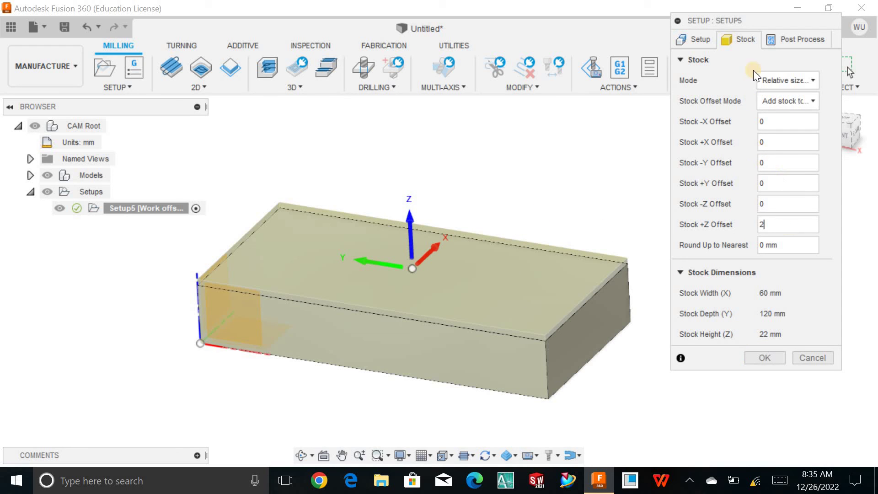
- Review the setup's Post Process options, including the program name/number, and cancel the setup
click(770, 42)
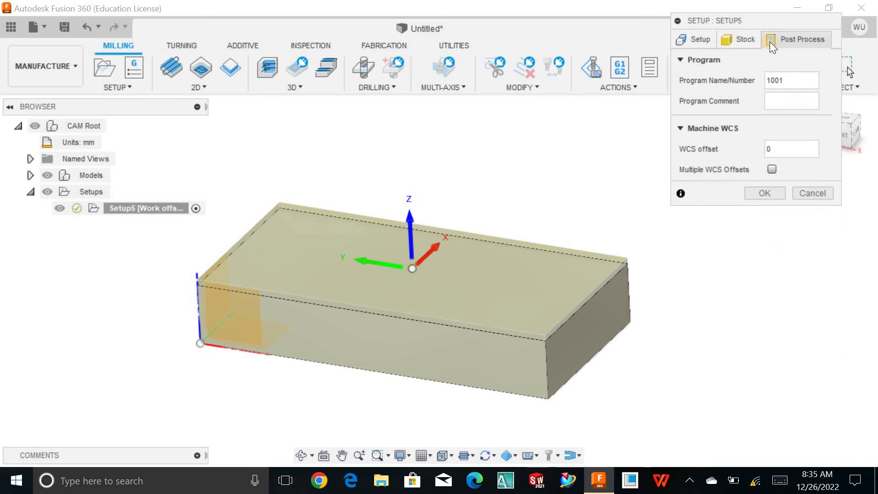
click(800, 84)
drag(800, 85, 768, 83)
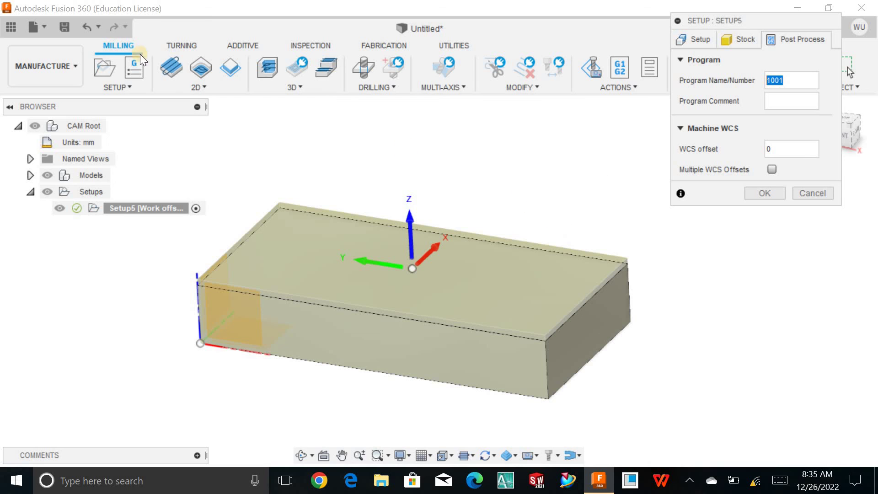
click(192, 88)
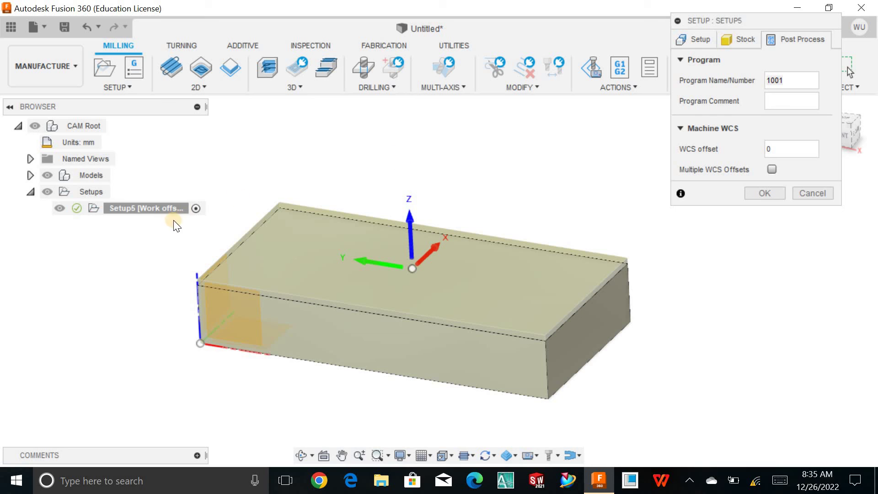
click(812, 193)
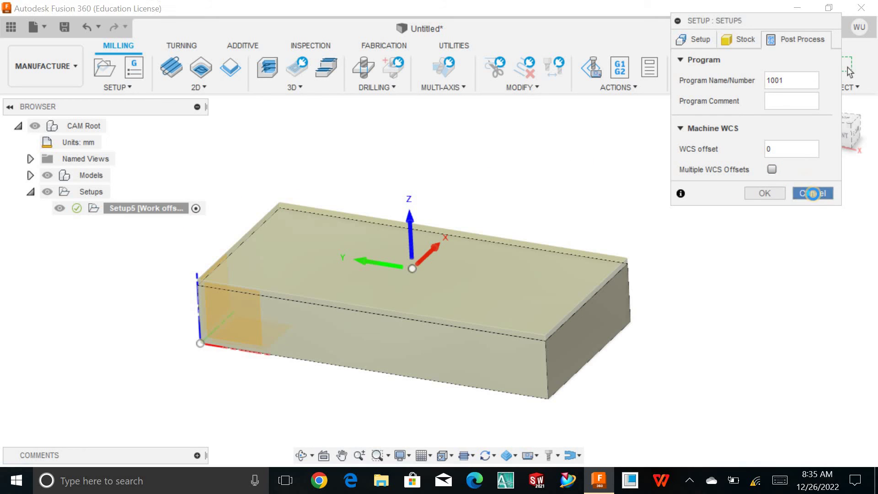